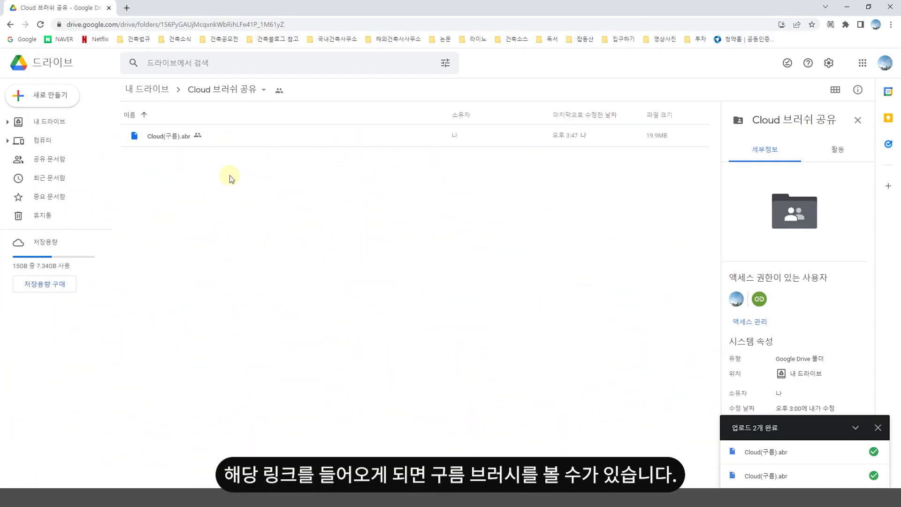
Download Cloud(구름).abr from the shared Cloud 브러쉬 공유 folder and open the local folder containing the downloaded file.
click(177, 136)
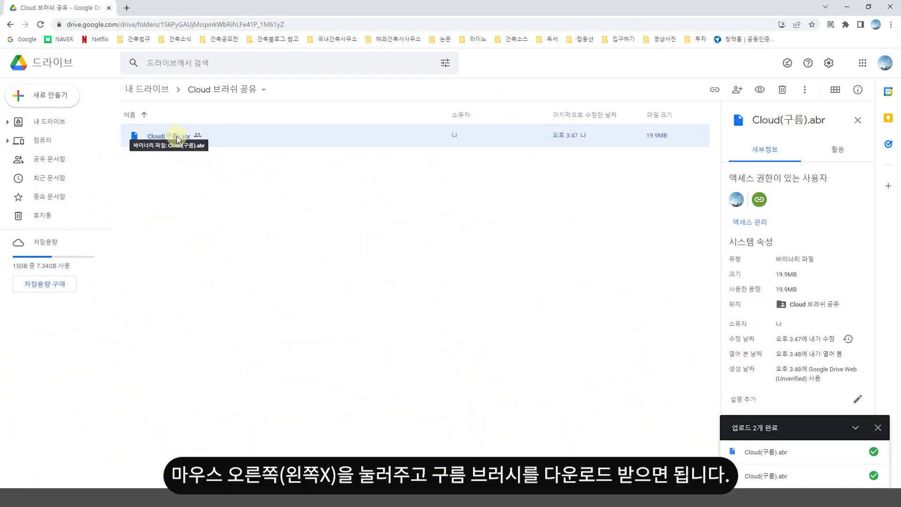
right_click(176, 136)
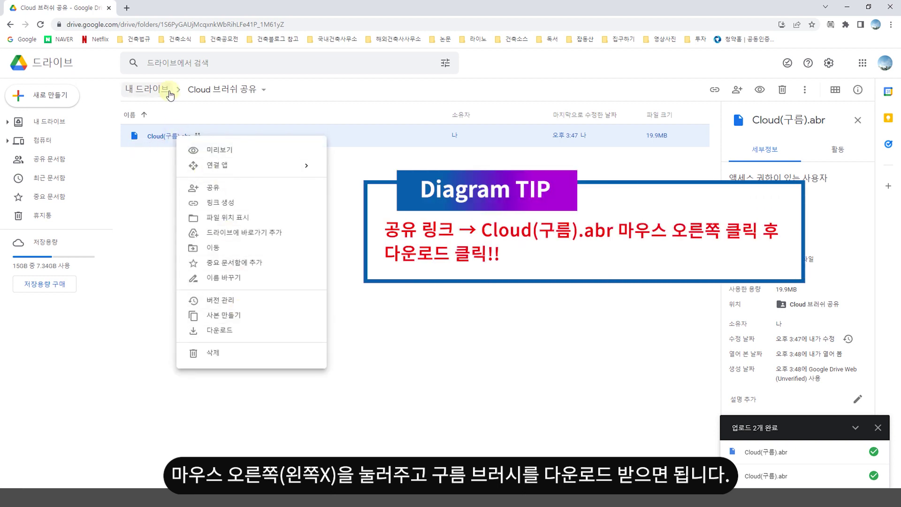
click(245, 334)
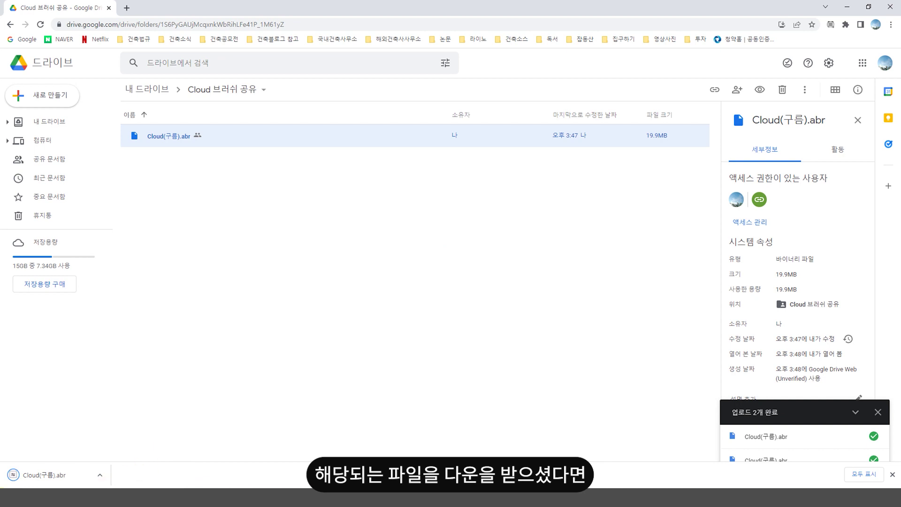
click(100, 477)
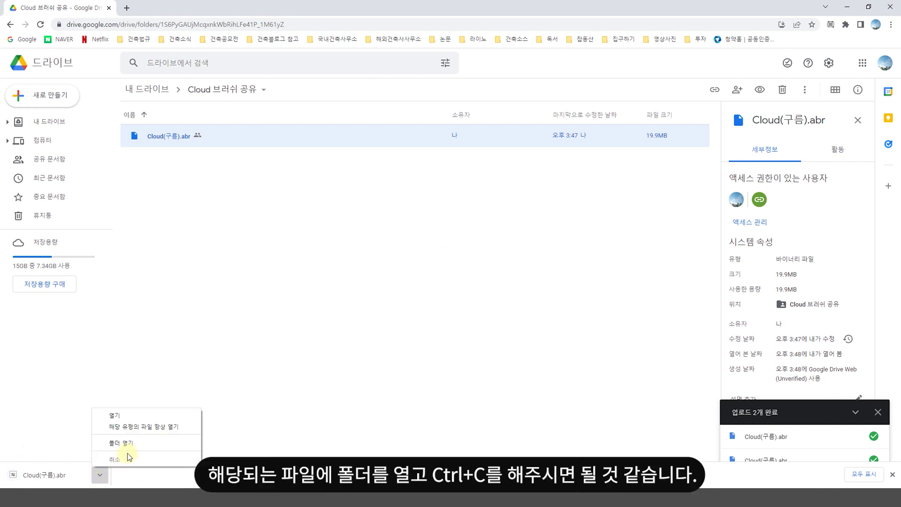
click(128, 446)
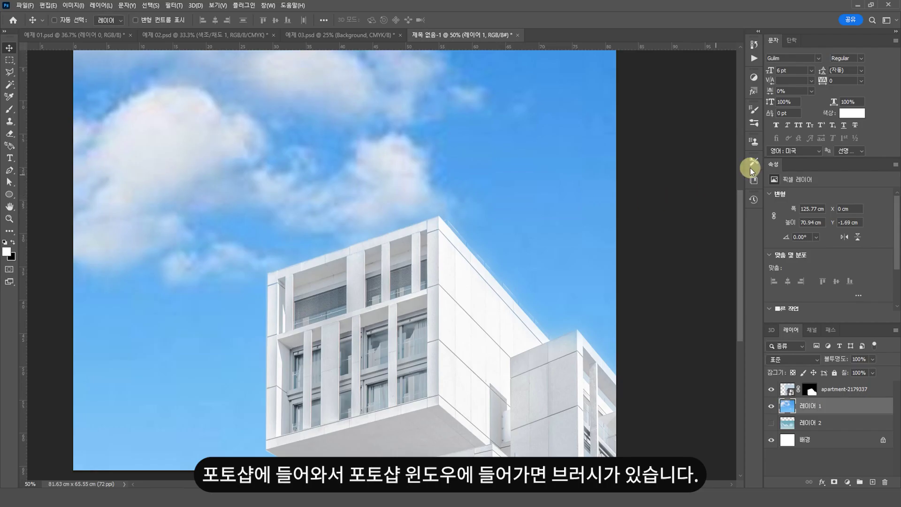
Switch to Photoshop and bring up the Brushes panel with its list of brush groups.
click(754, 122)
click(268, 6)
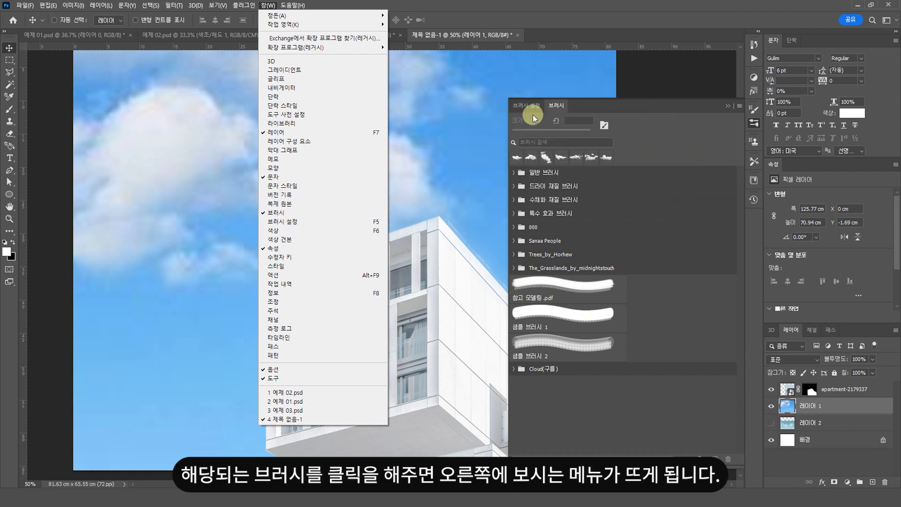
click(533, 114)
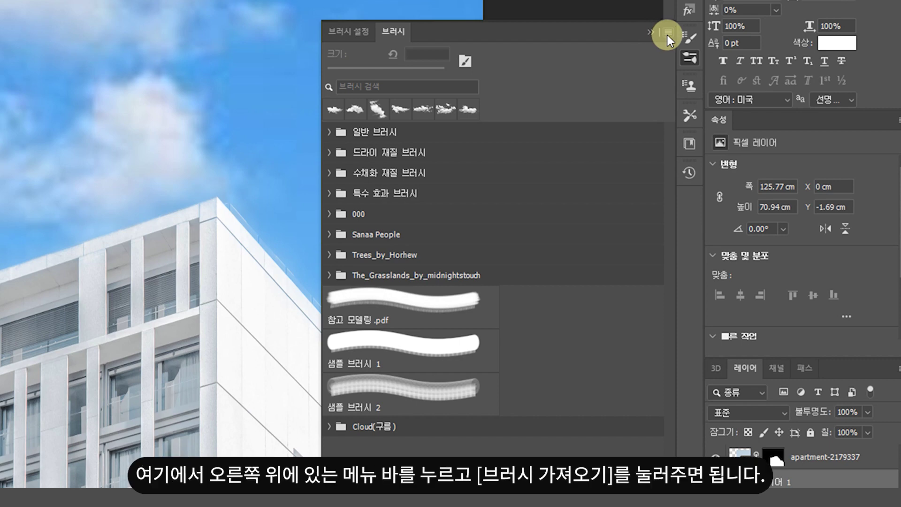
Import the Cloud(구름) ABR file from the Photoshop Presets Brushes folder into the brush list.
click(666, 34)
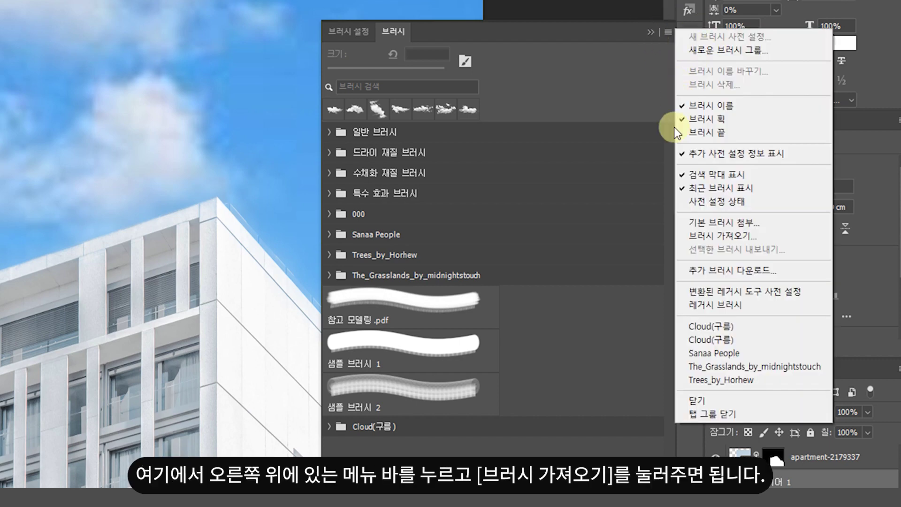
click(726, 240)
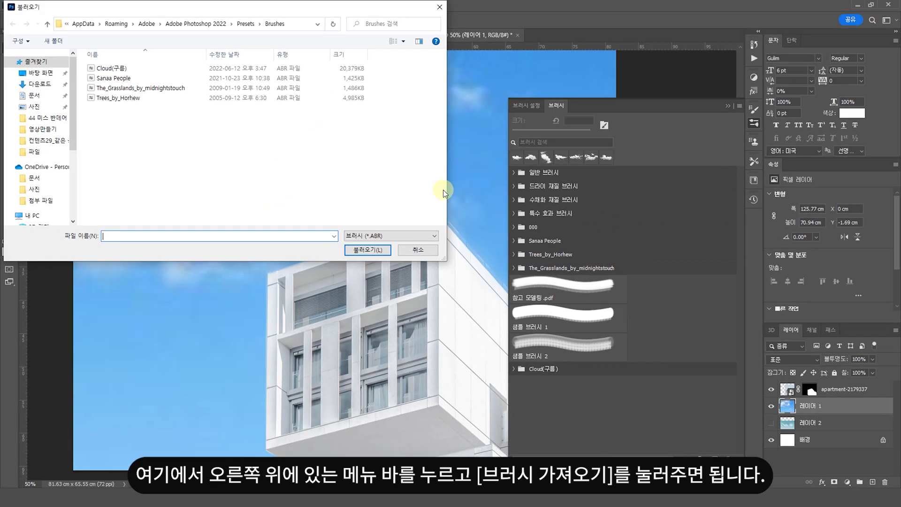
drag(218, 10, 361, 87)
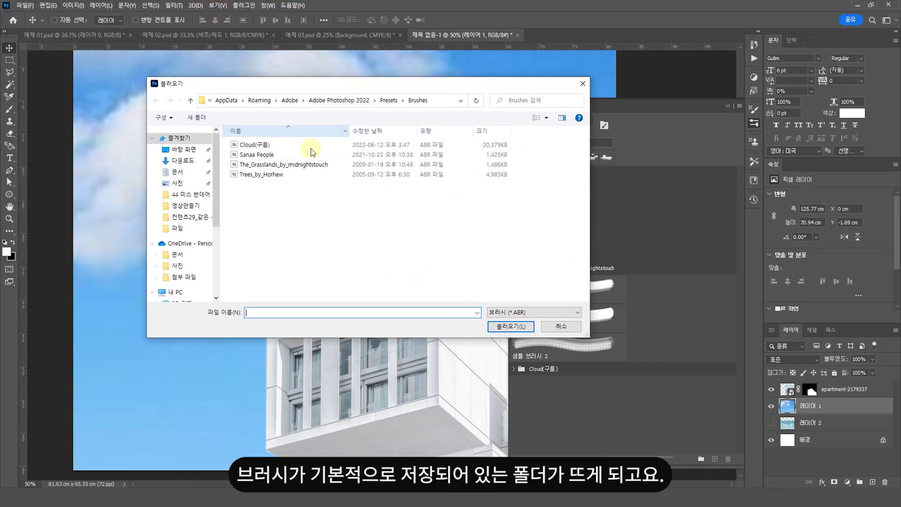
click(264, 149)
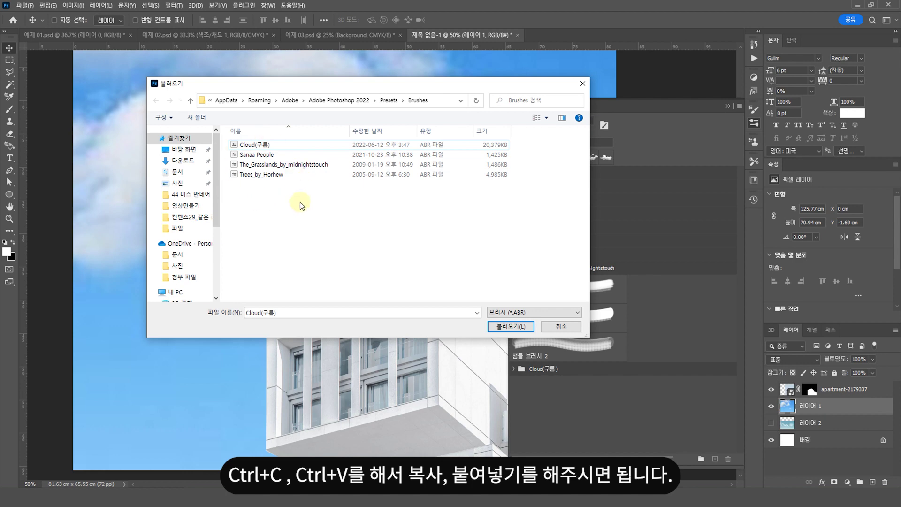
click(258, 145)
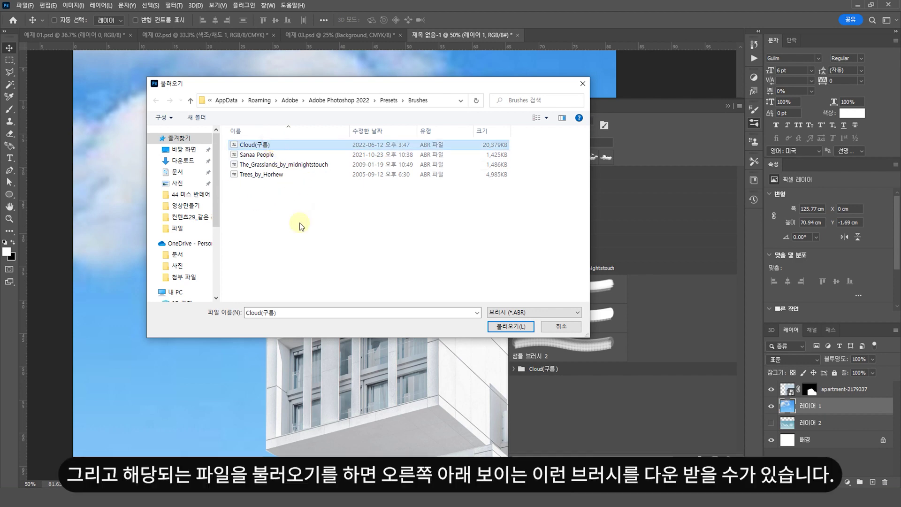
click(510, 326)
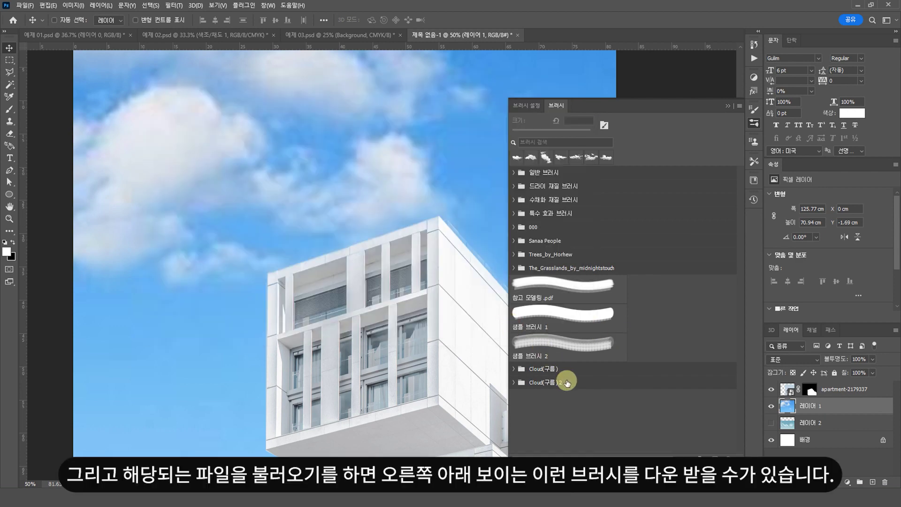
Look through the cloud brushes in the imported Cloud(구름) group and select Cloud001.
click(527, 389)
scroll(544, 389, down, 5)
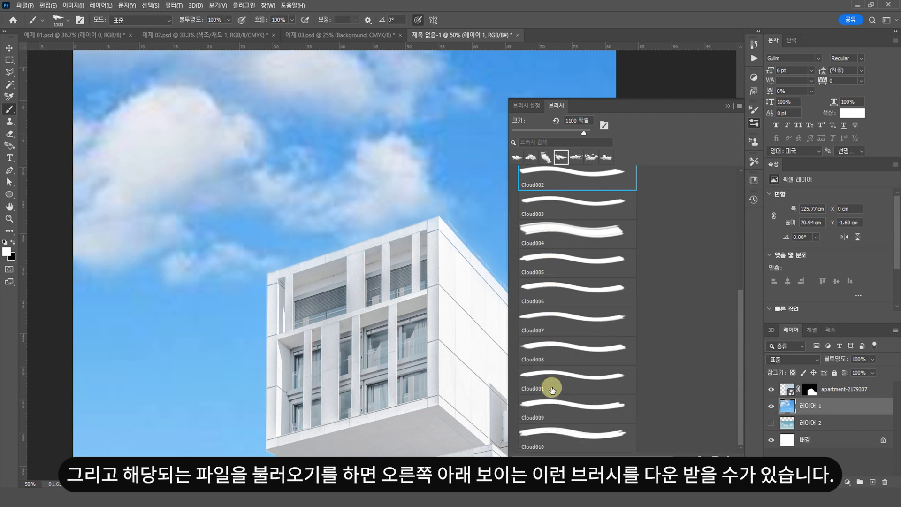
click(557, 386)
scroll(563, 388, up, 3)
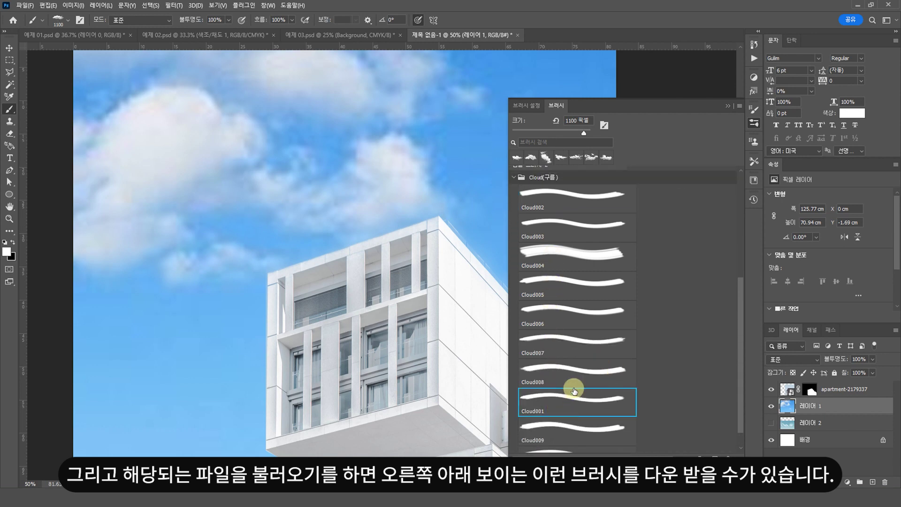
scroll(574, 394, down, 3)
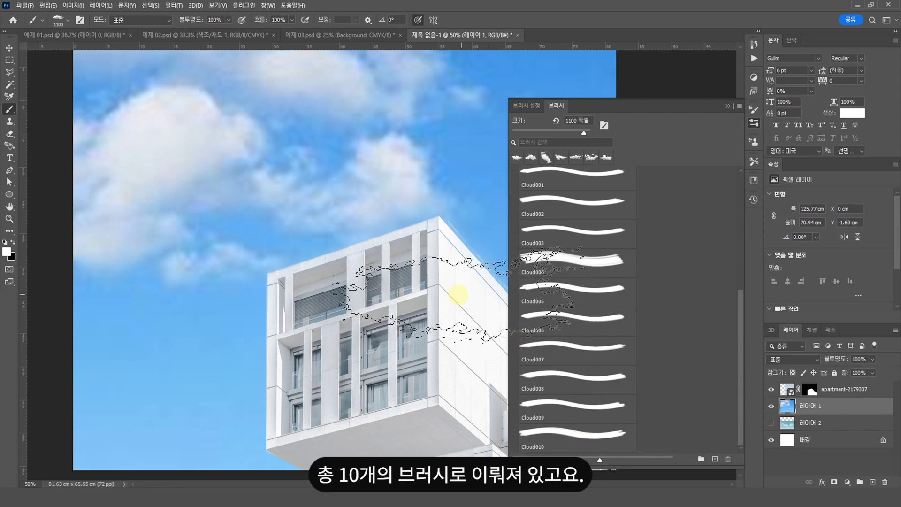
scroll(603, 290, up, 1)
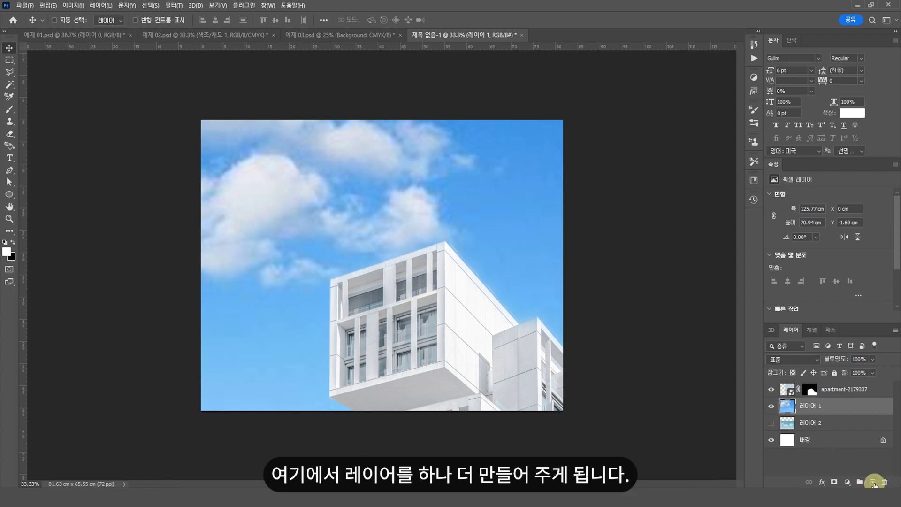
Add a new empty layer directly above the sky photo layer 레이어 1, checking which layer holds the sky.
click(873, 482)
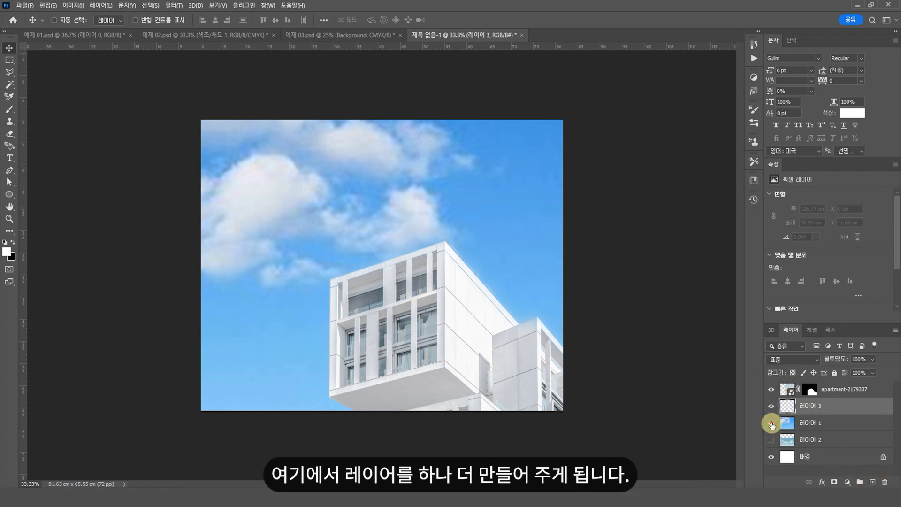
click(771, 423)
click(772, 424)
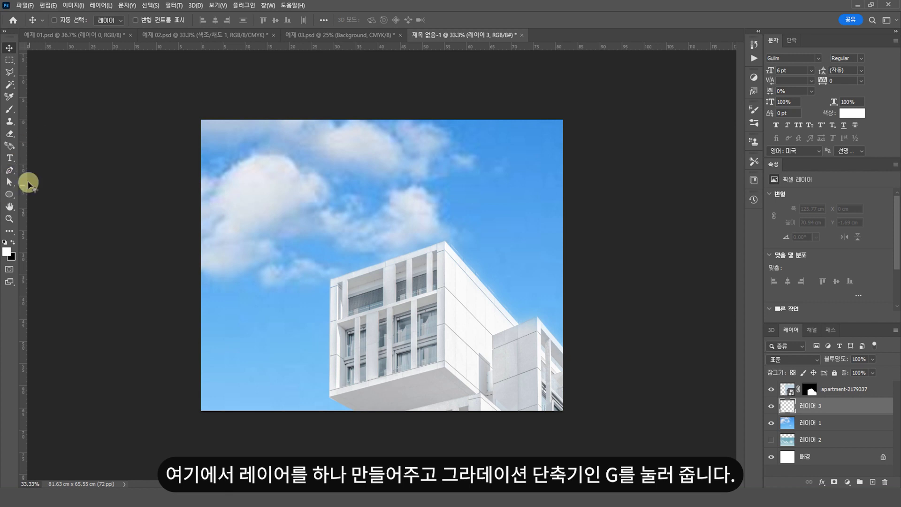
Open the Gradient Editor for the Gradient tool and load the purple preset 보라_01 as the starting gradient.
key(g)
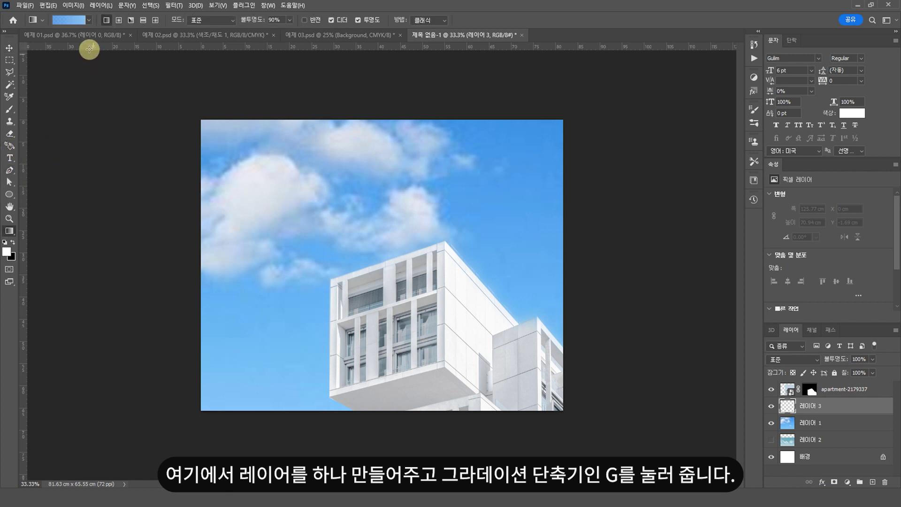
click(70, 20)
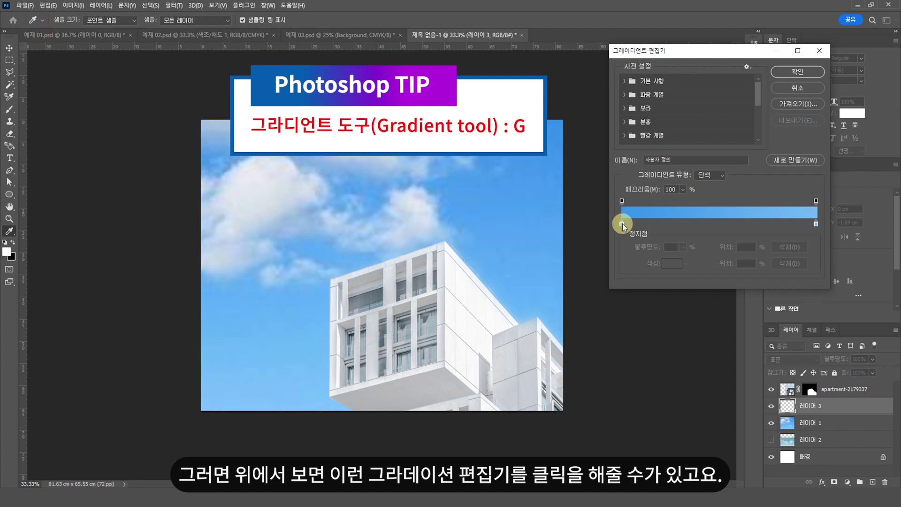
click(629, 108)
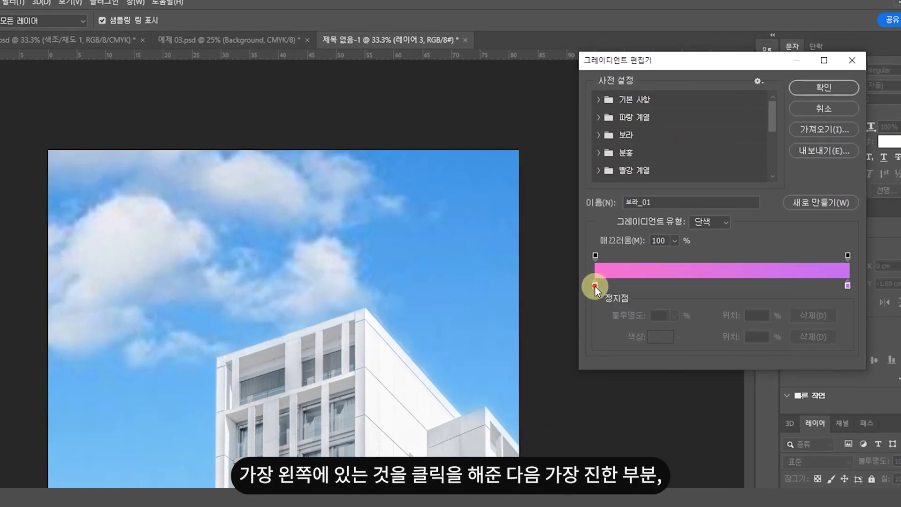
Recolour the gradient's start stop with the sky photo's deepest blue and its end stop with the palest blue, and accept it.
click(595, 285)
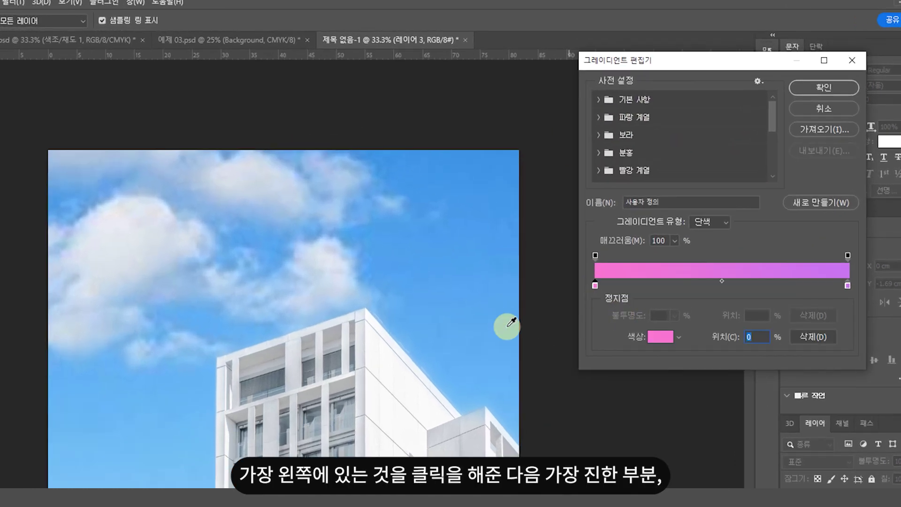
click(389, 154)
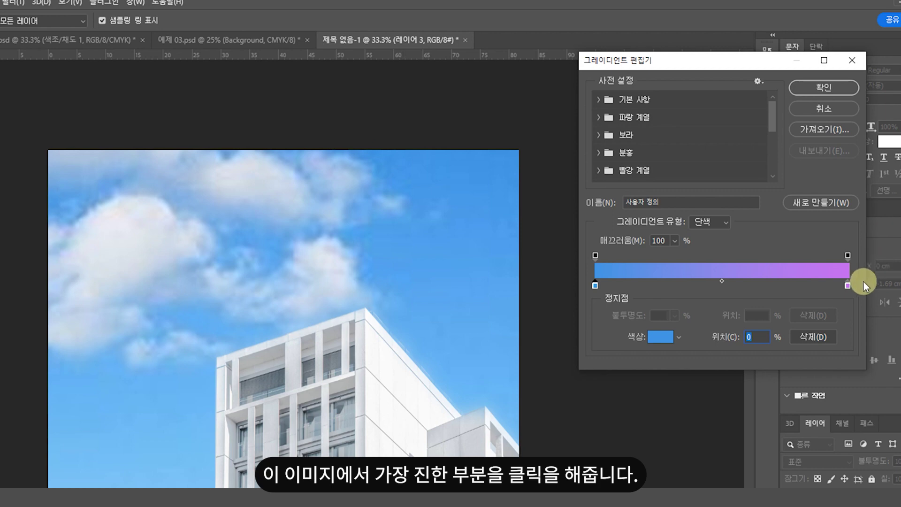
click(848, 285)
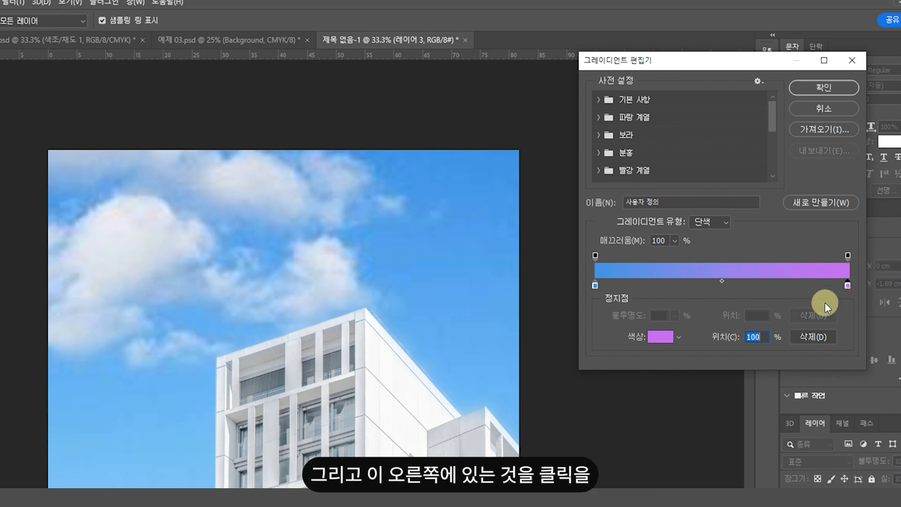
click(464, 409)
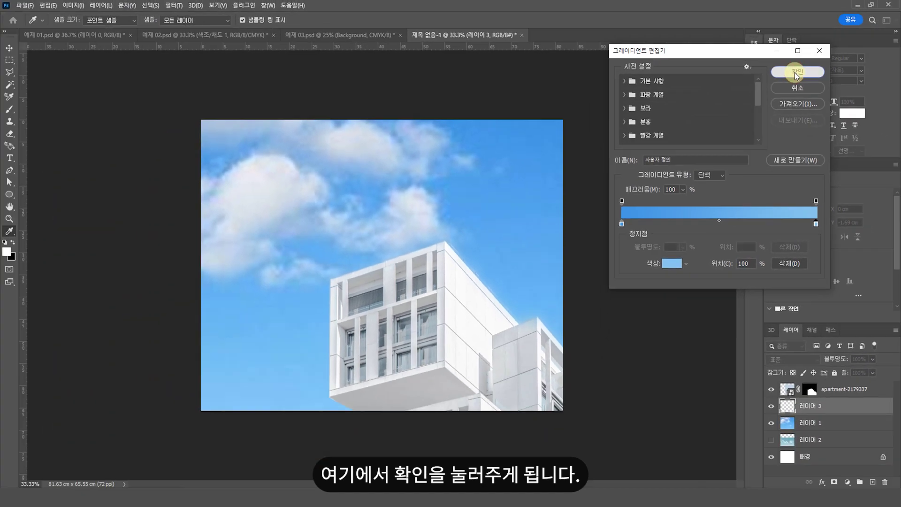
click(820, 88)
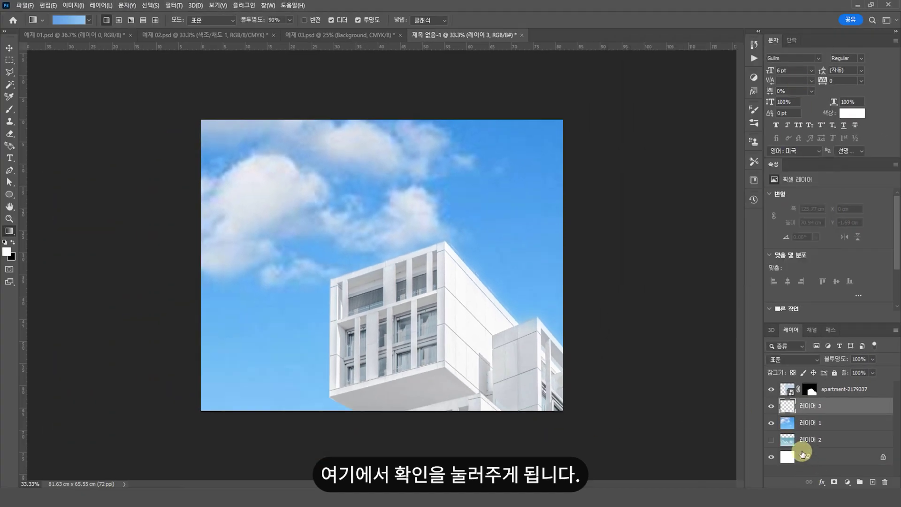
Hide the sky photo layer 레이어 1 and fill 레이어 3 with the blue gradient running from top to bottom.
click(772, 423)
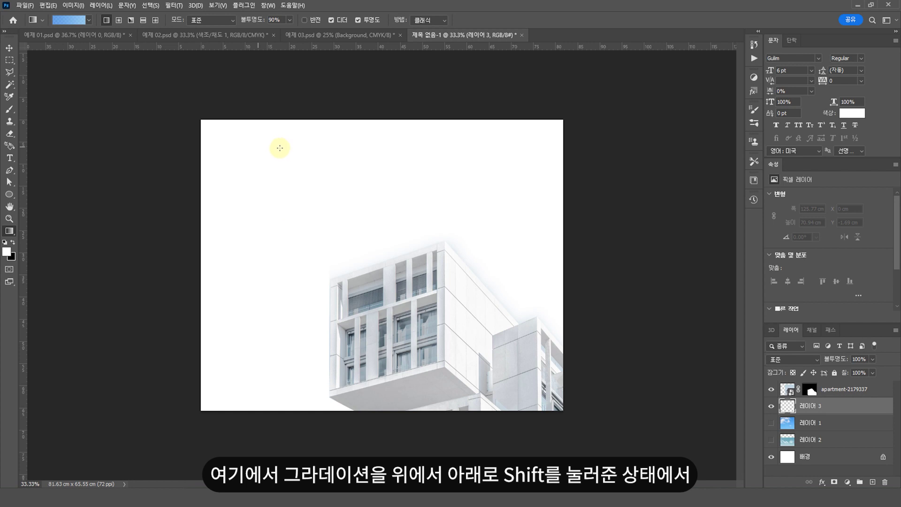
drag(376, 275, 373, 182)
drag(355, 132, 383, 368)
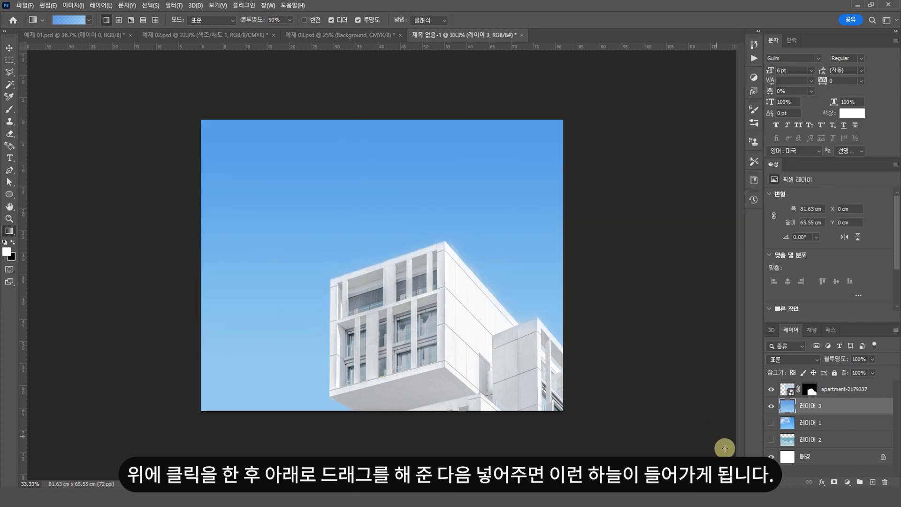
Show 레이어 1 again and compare its sky with the gradient by toggling 레이어 3 off and on.
click(771, 406)
click(771, 423)
click(772, 408)
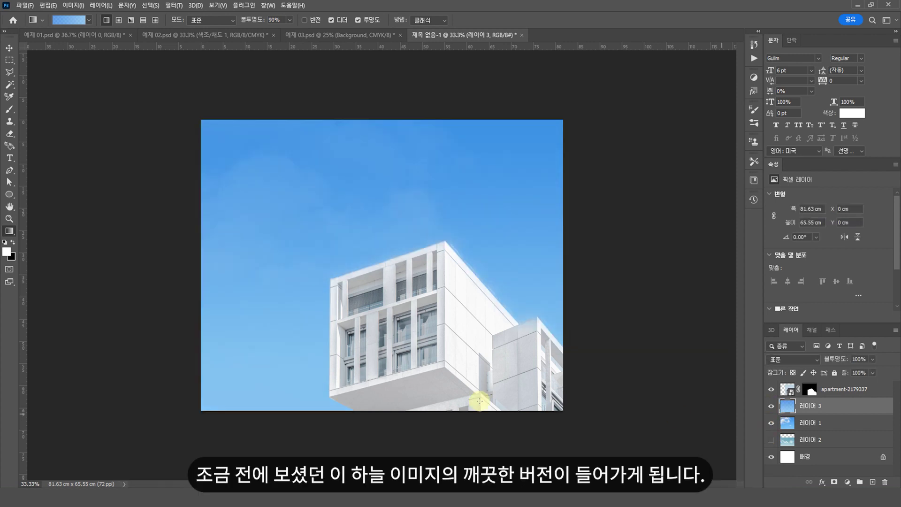
Set up the Brush tool with a cloud brush on a new layer above the gradient and enlarge it to 1400 pixels.
key(v)
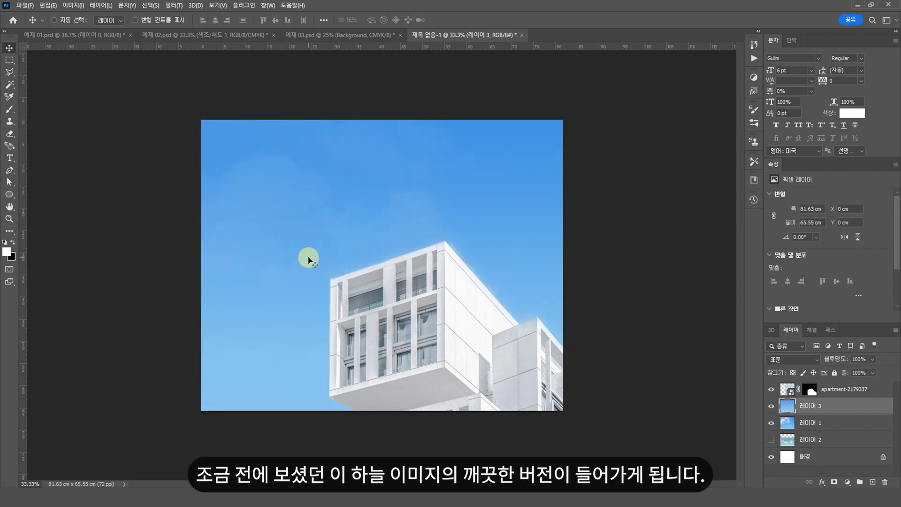
key(b)
click(61, 19)
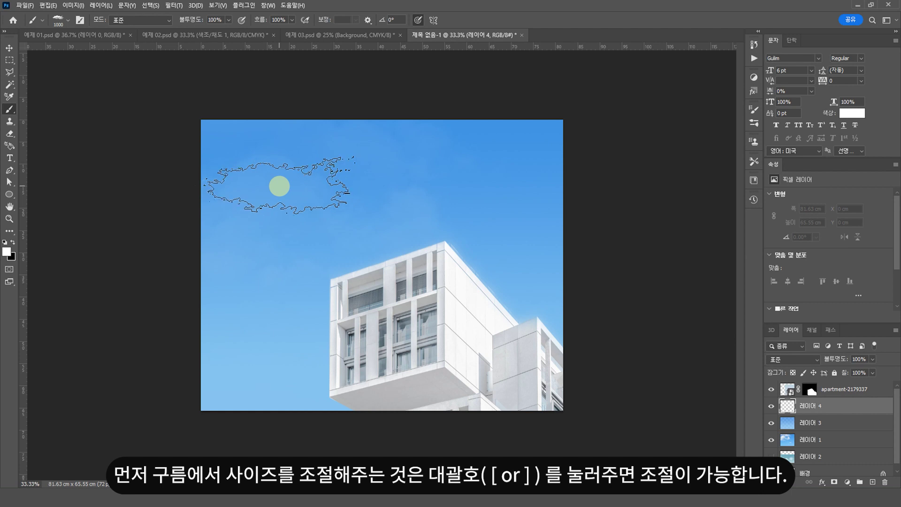
key(bracketright)
key(bracketright)
key(bracketright)
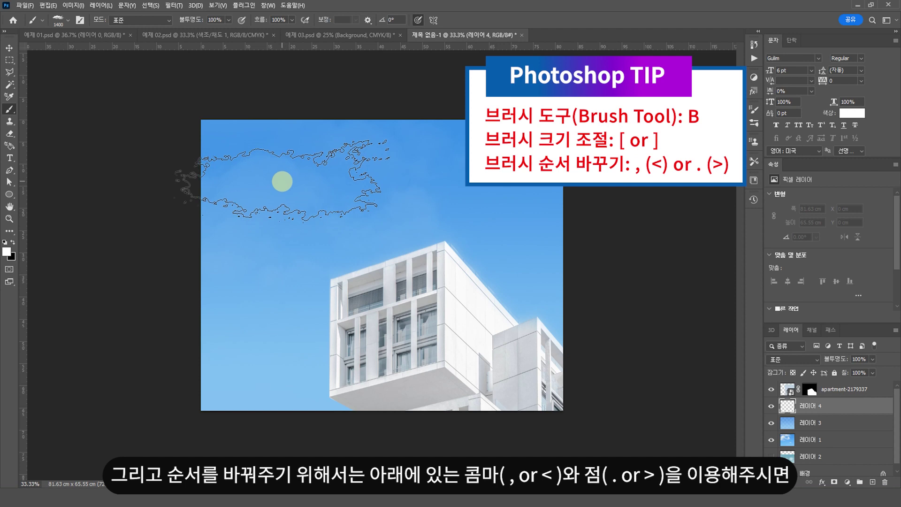
Cycle forward through the cloud brush presets to switch to a different cloud shape.
key(period)
key(period)
key(period)
key(period)
key(period)
key(period)
key(period)
key(period)
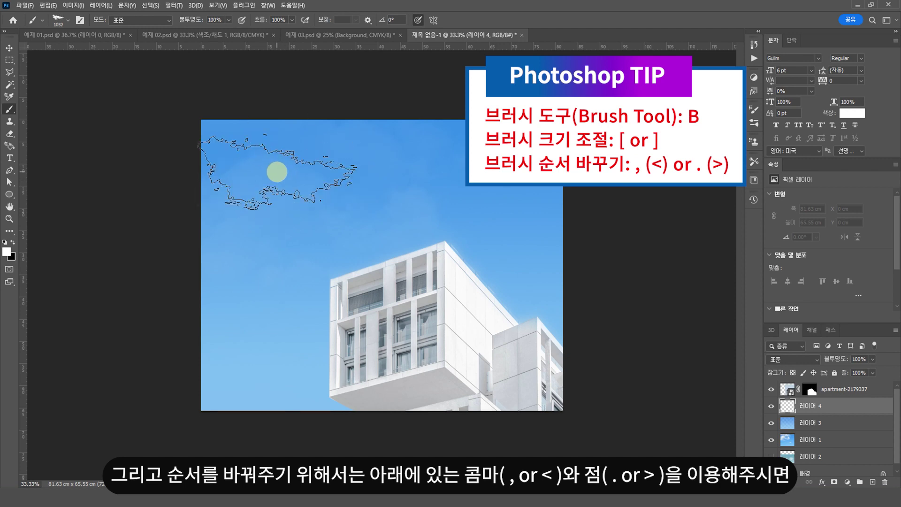
key(period)
key(period)
key(period)
key(period)
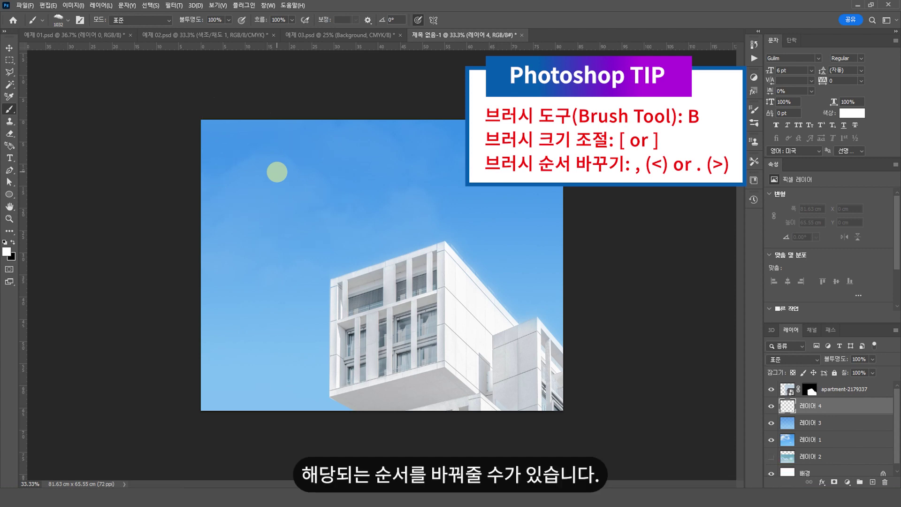
Enlarge the cloud brush to 1500 pixels and stamp two overlapping white clouds on 레이어 4 in the sky's upper left, cycling brush shapes.
key(period)
key(period)
key(period)
key(period)
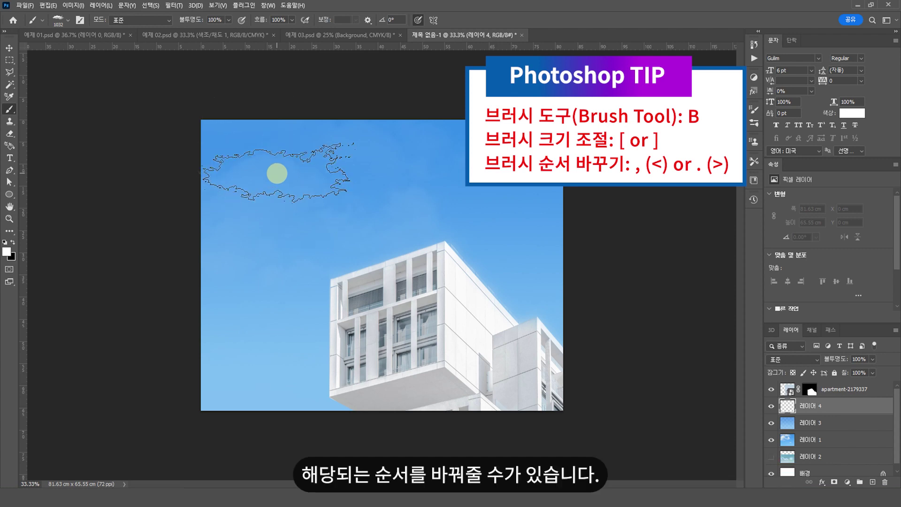
key(bracketright)
key(bracketright)
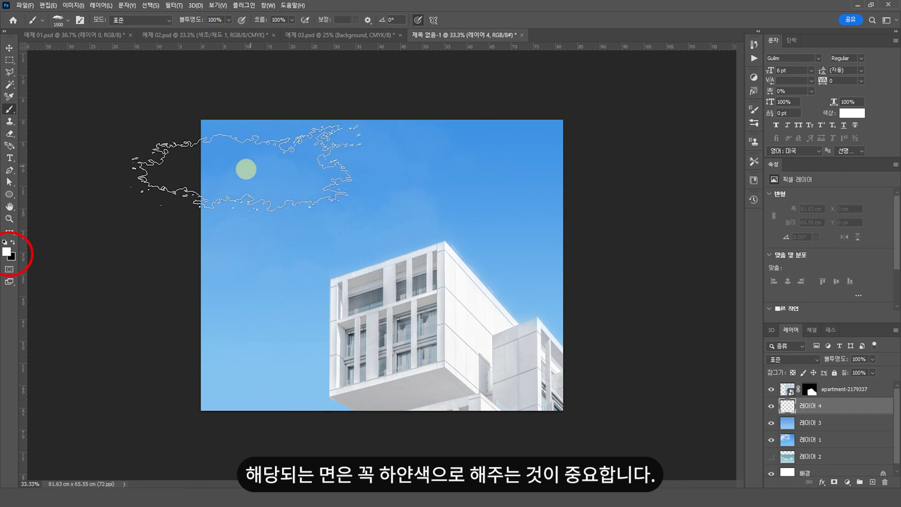
click(249, 167)
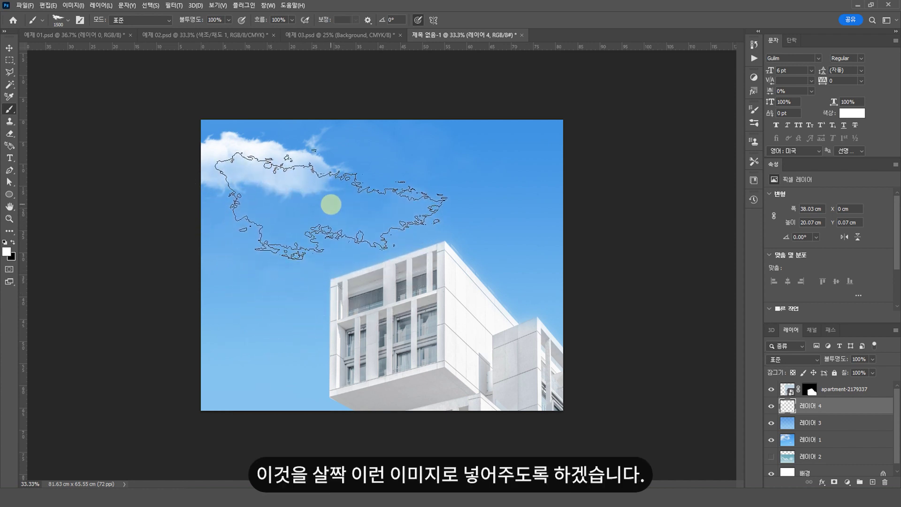
click(324, 204)
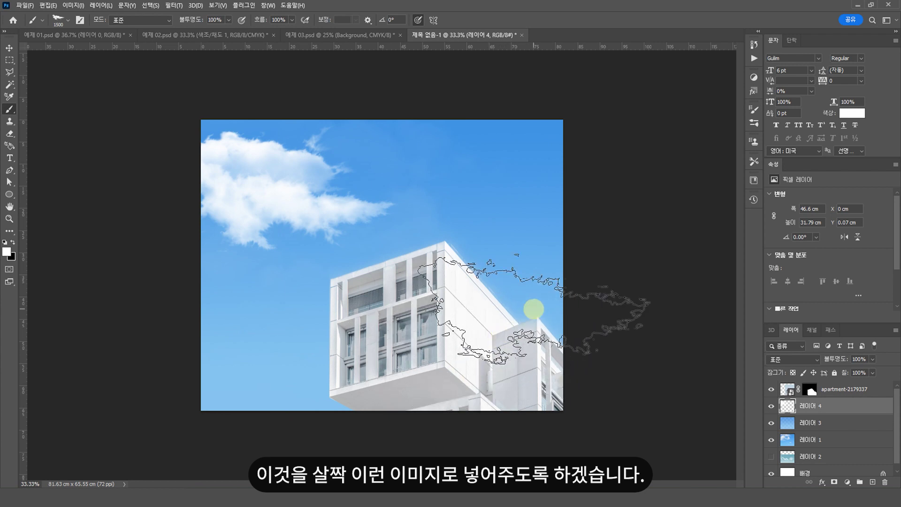
Stamp a small cloud above the building with a 600-pixel cloud brush and compare the sky with 그룹 1 hidden and shown.
key(bracketleft)
key(bracketleft)
key(bracketleft)
key(bracketleft)
key(bracketleft)
key(bracketleft)
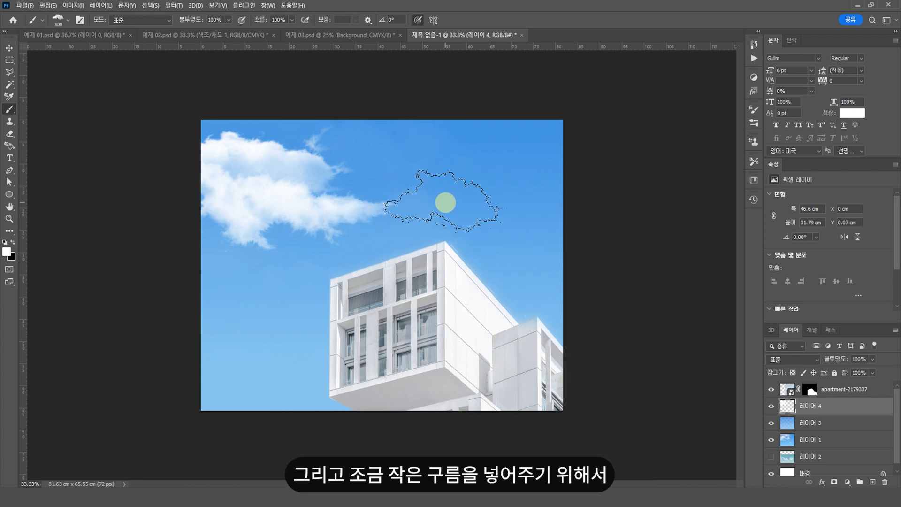
key(bracketleft)
key(bracketleft)
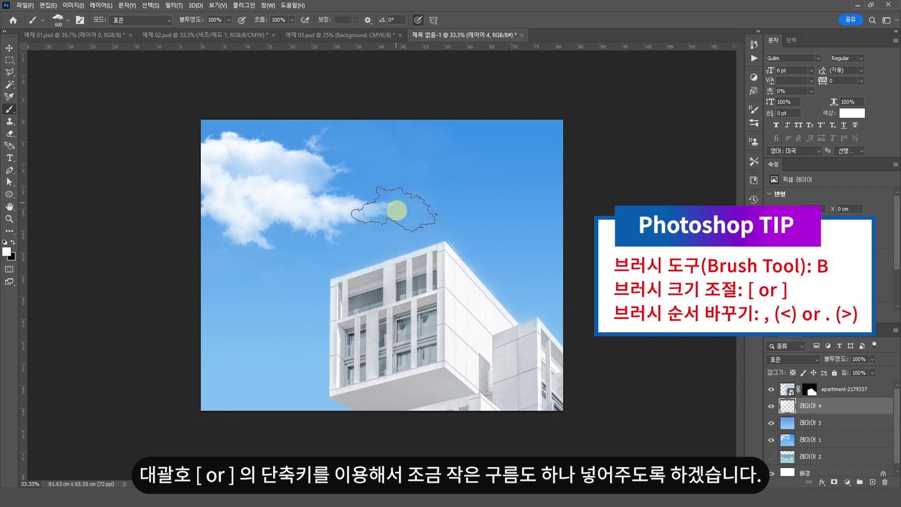
click(445, 207)
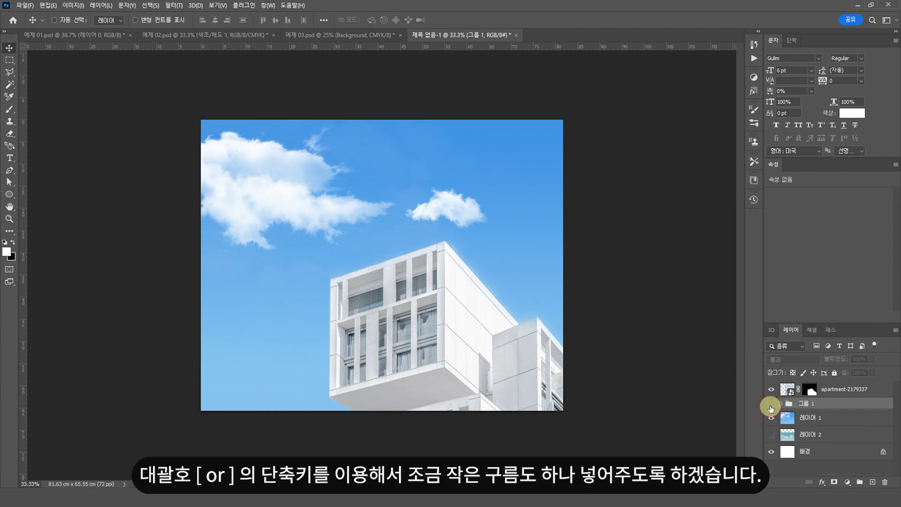
click(771, 403)
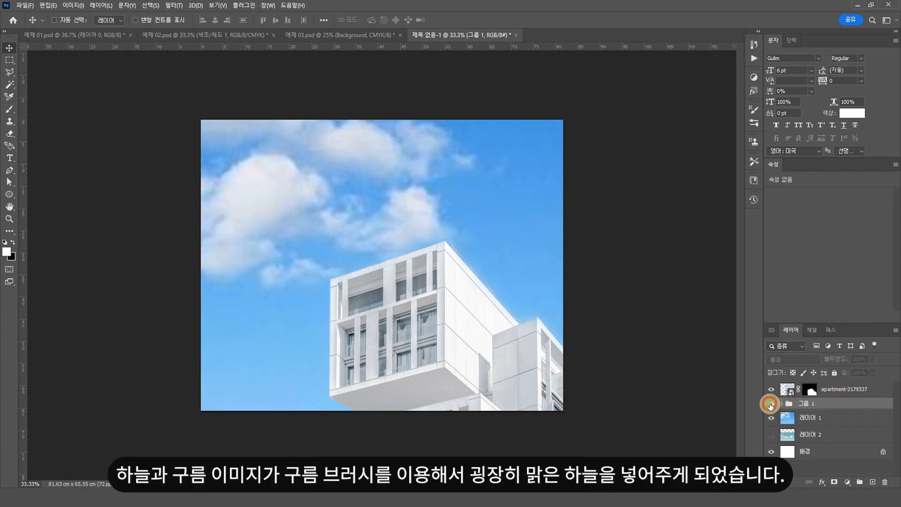
click(771, 404)
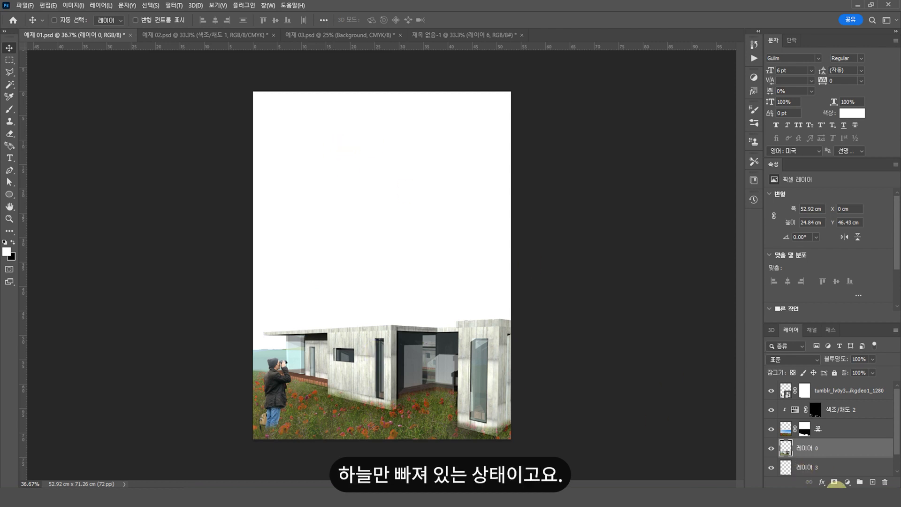
Fill 레이어 3 of 예제 01.psd with the pale teal gradient from the top down and lower the layer's opacity to 59%.
click(809, 469)
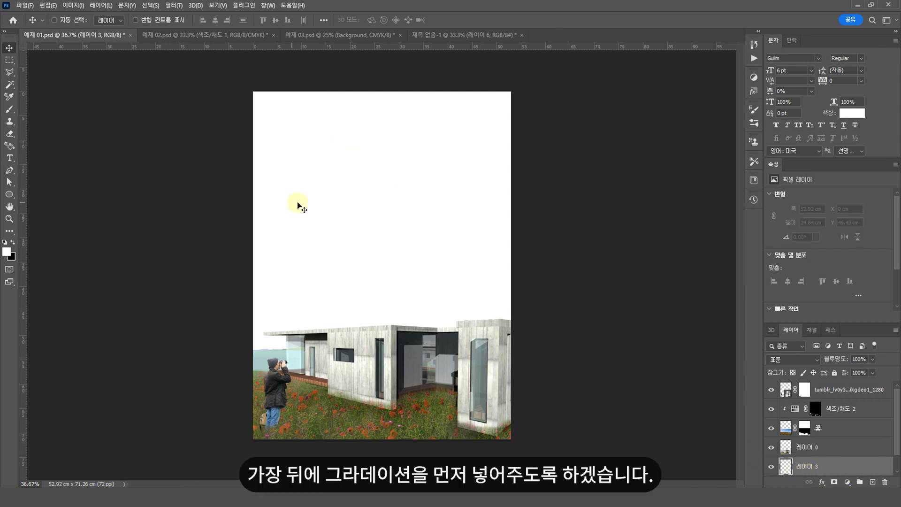
key(g)
click(66, 20)
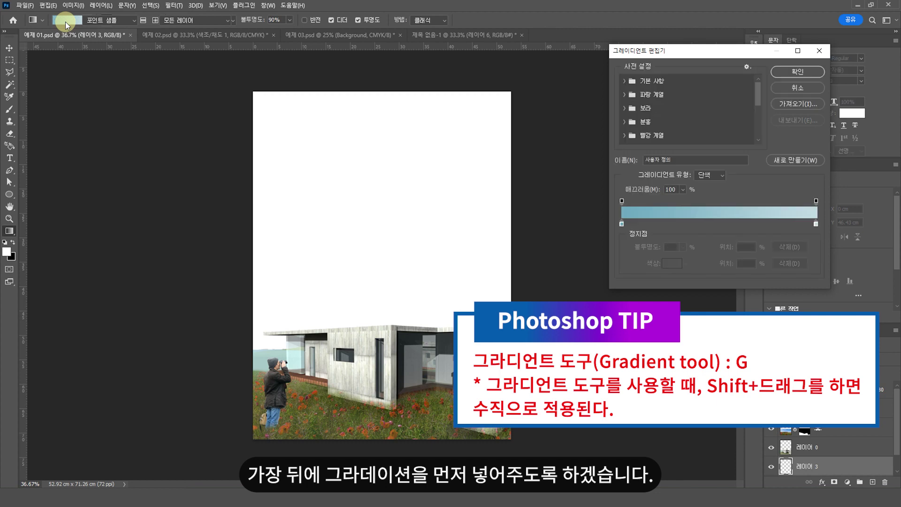
click(803, 71)
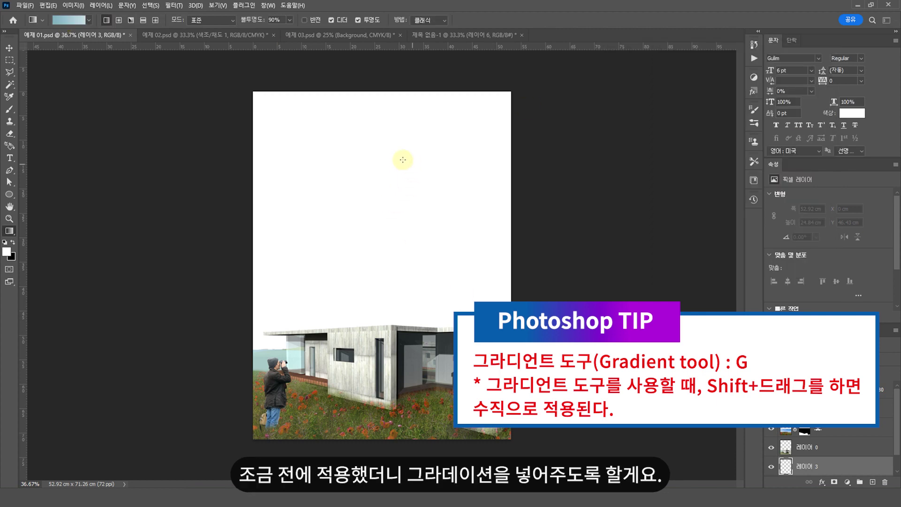
drag(375, 113, 396, 406)
key(v)
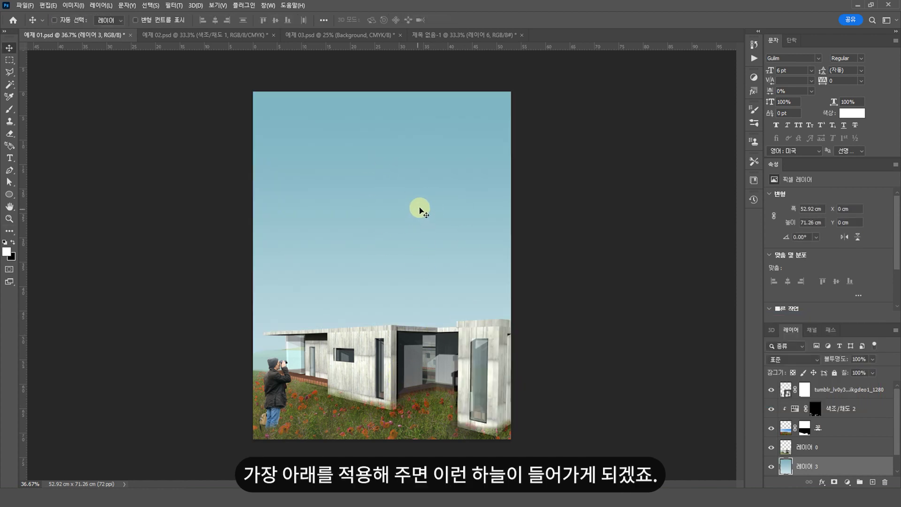
click(872, 359)
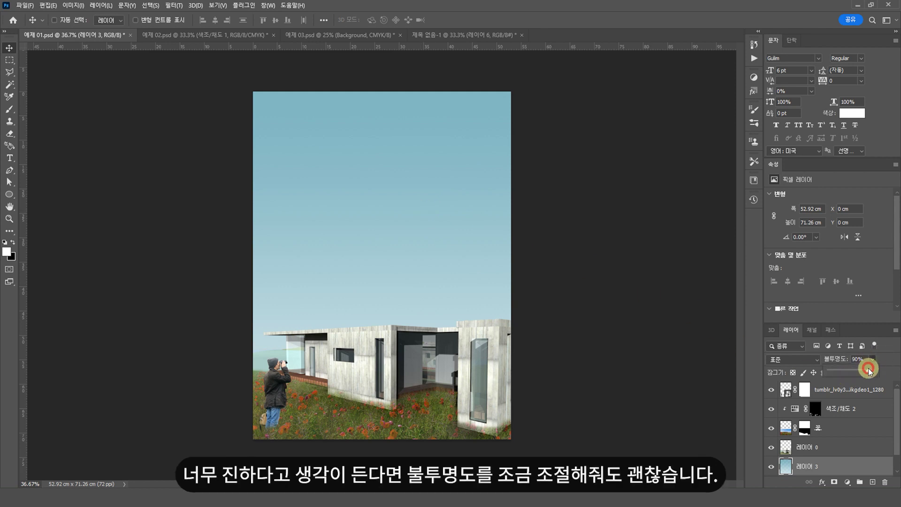
drag(857, 372, 852, 371)
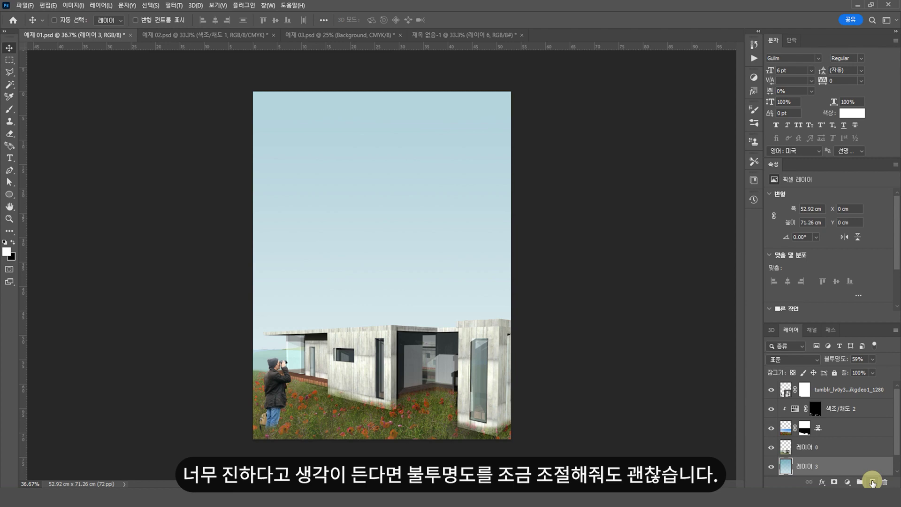
Add a new layer above the gradient and stamp a large white cloud across the upper sky with a Cloud(구름) brush.
click(872, 482)
key(b)
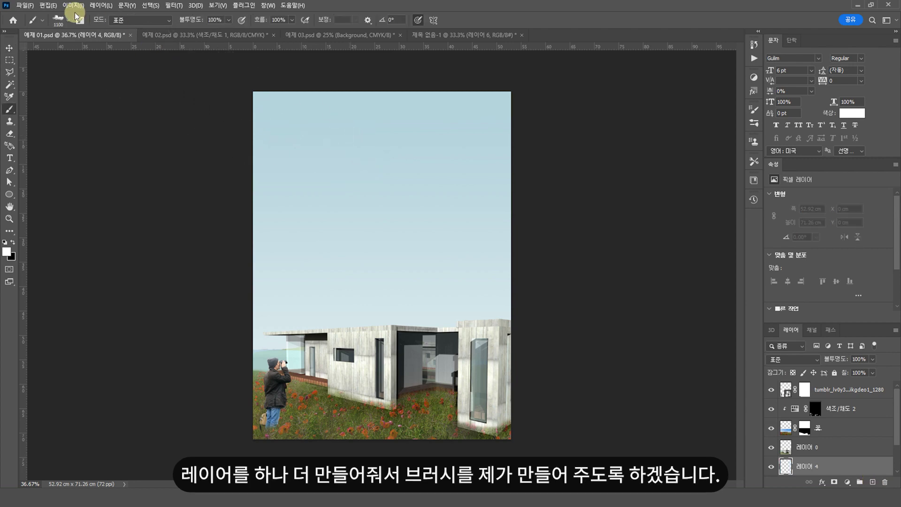
click(68, 19)
click(56, 181)
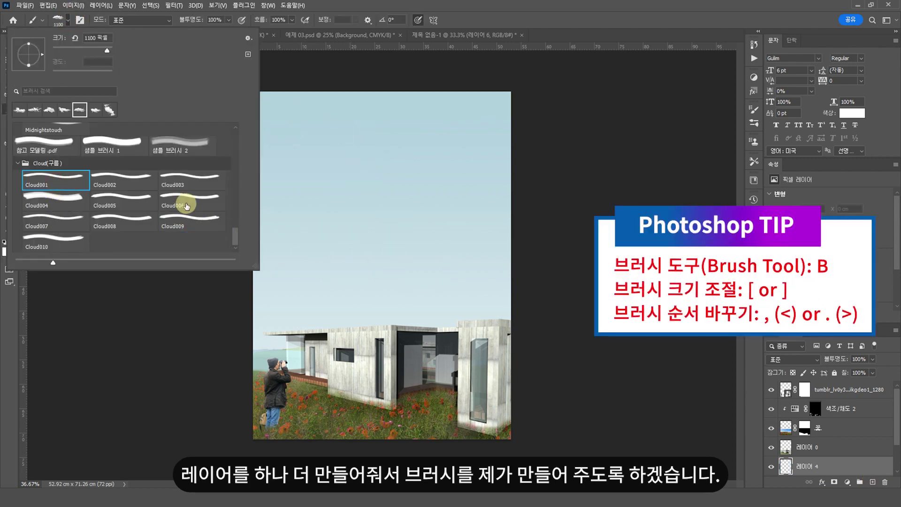
click(52, 239)
click(561, 271)
click(324, 157)
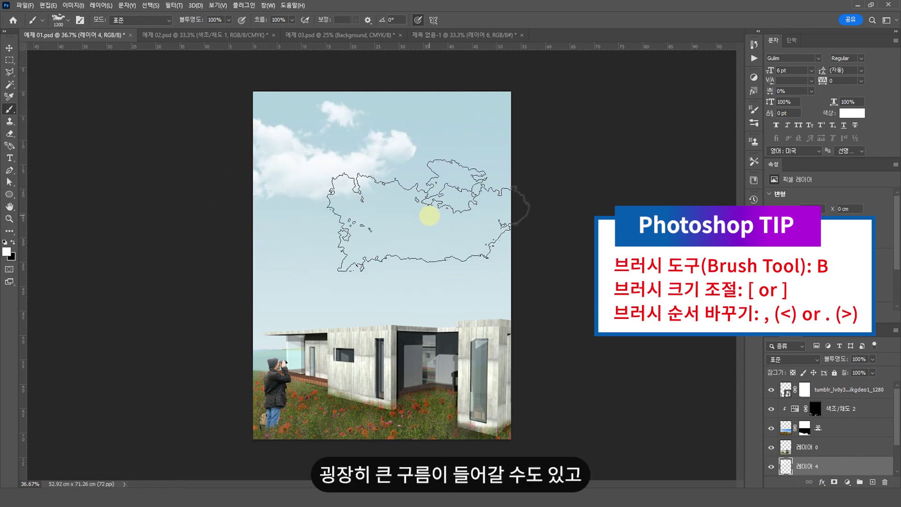
Stamp three smaller clouds of different shapes lower in the sky, reducing the brush to 1000, 800 and 500 pixels.
key(bracketleft)
key(bracketleft)
click(502, 201)
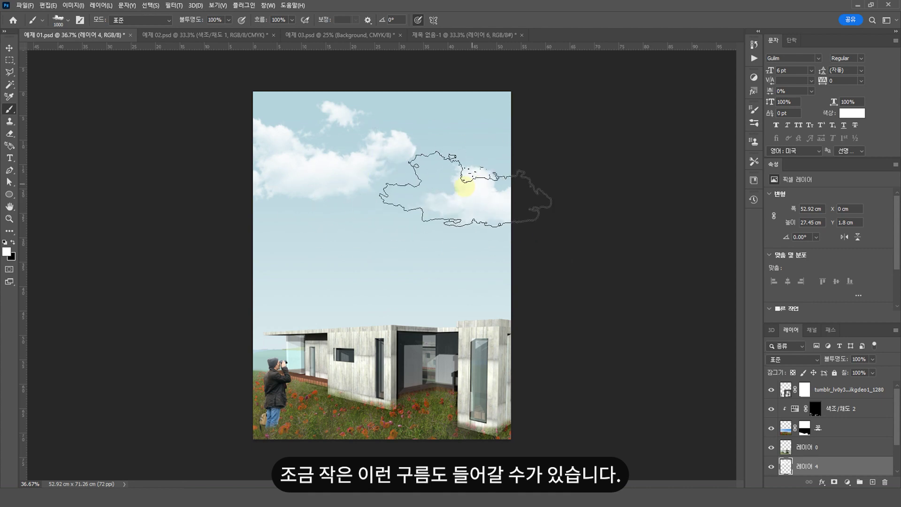
key(bracketleft)
key(bracketleft)
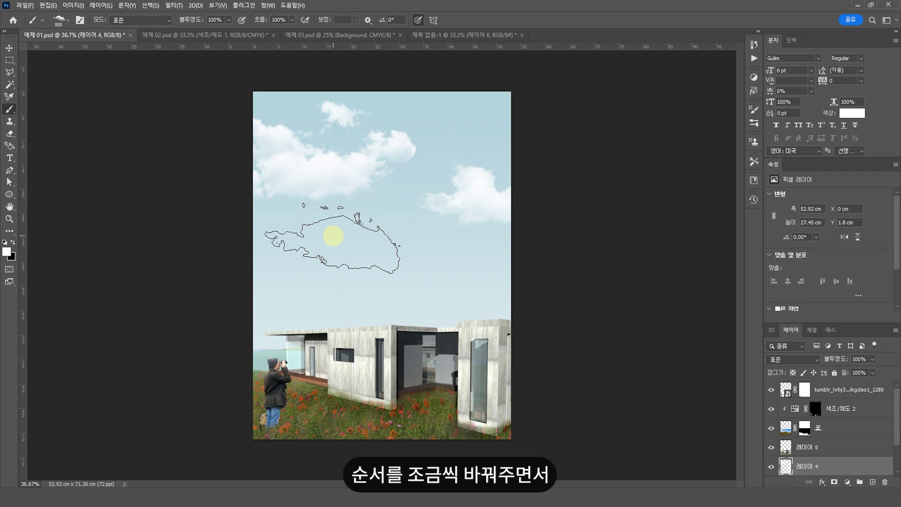
click(333, 236)
key(bracketleft)
key(bracketleft)
key(bracketleft)
click(462, 267)
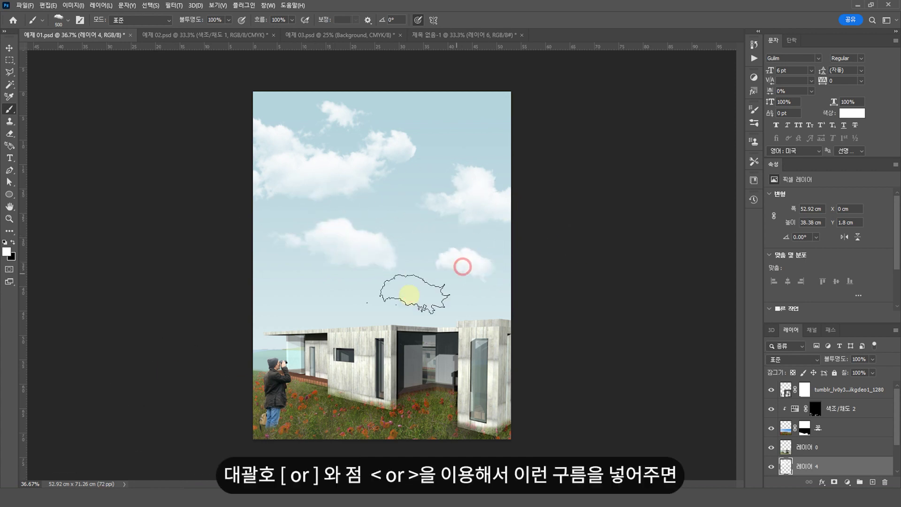
Try moving the whole cloud layer, and try moving only the smallest cloud using a rectangular marquee selection.
key(v)
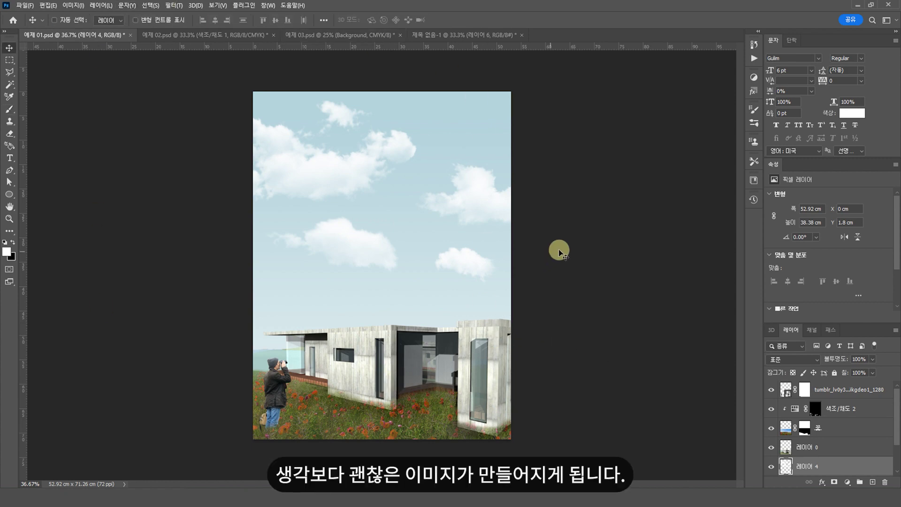
mouse_move(477, 265)
mouse_down()
mouse_move(465, 280)
mouse_move(487, 270)
mouse_up()
key(ctrl+z)
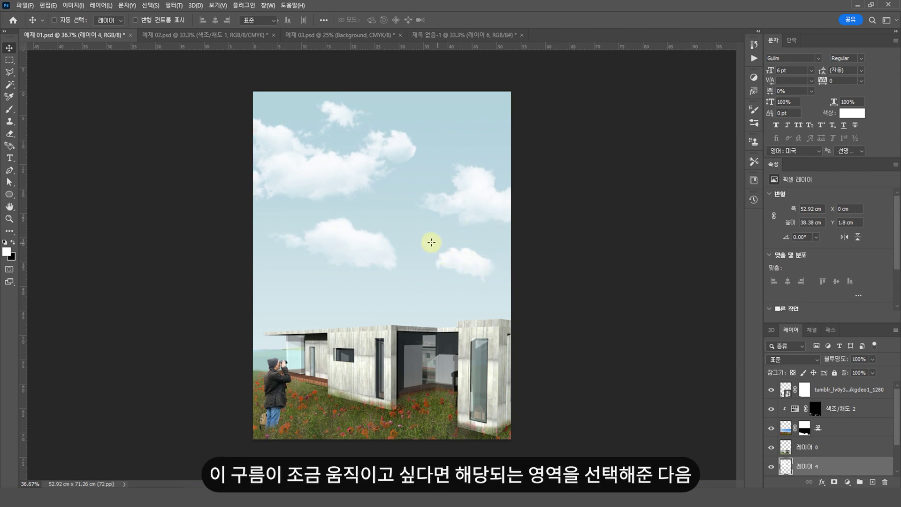
key(m)
drag(416, 234, 512, 289)
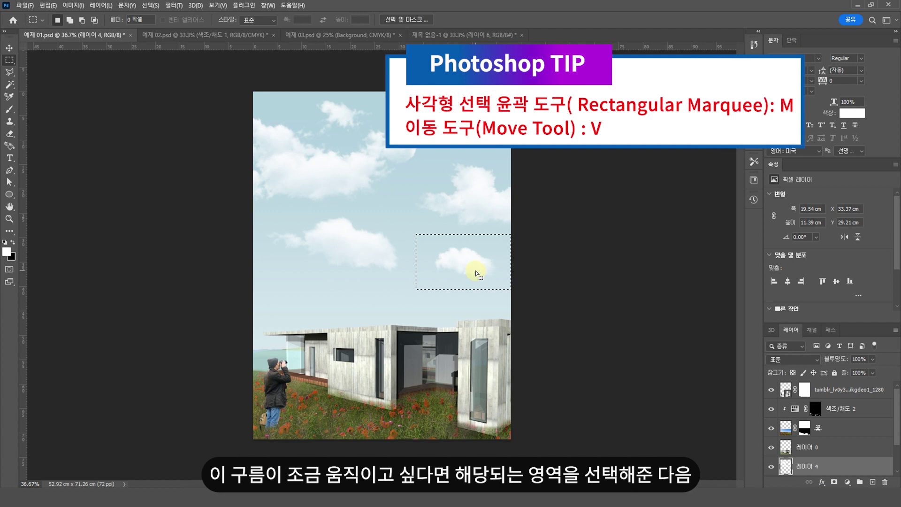
key(v)
drag(477, 263, 440, 270)
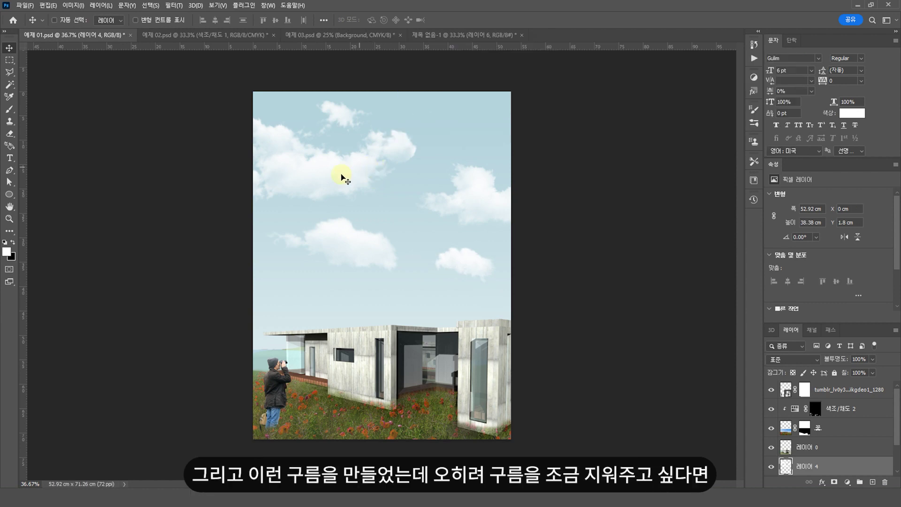
Set up the Eraser tool with a cloud brush tip enlarged to 800 pixels.
key(e)
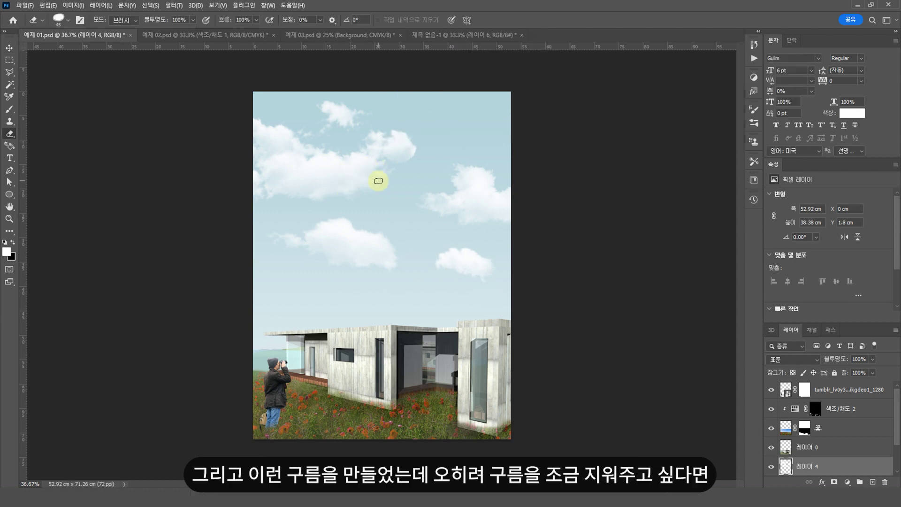
click(65, 20)
click(56, 181)
click(575, 222)
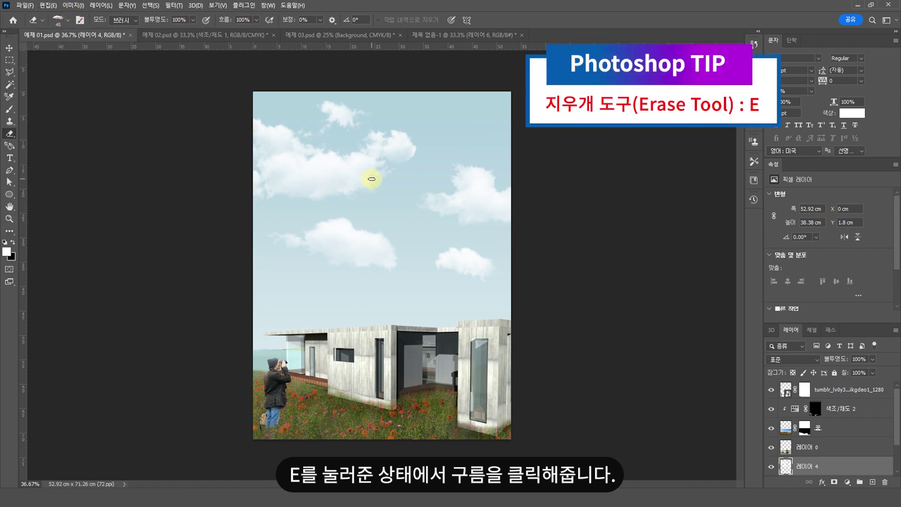
key(bracketright)
key(bracketright)
key(bracketright)
key(bracketright)
key(bracketright)
key(bracketright)
key(bracketright)
key(bracketright)
key(bracketright)
key(bracketright)
key(bracketright)
key(bracketleft)
key(bracketleft)
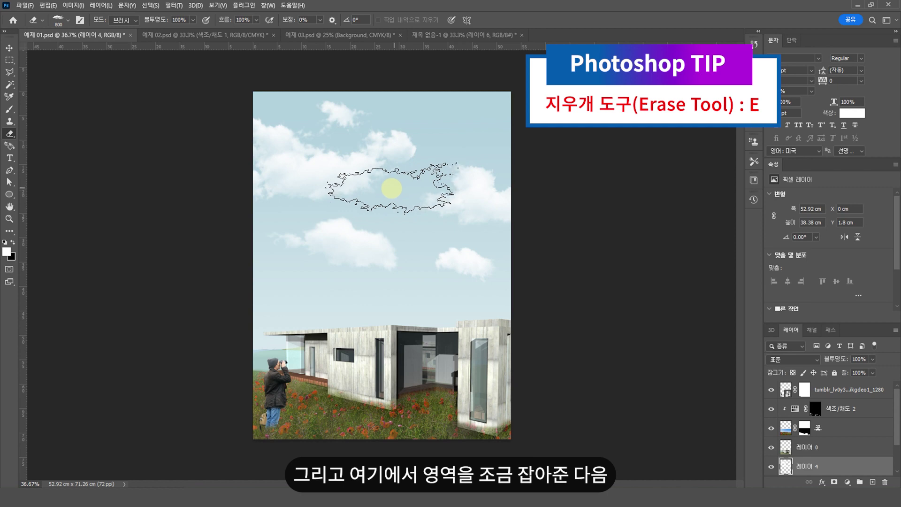
Set the Eraser's opacity to 71% and soften the edges of the painted clouds.
scroll(345, 181, up, 1)
key(7)
key(1)
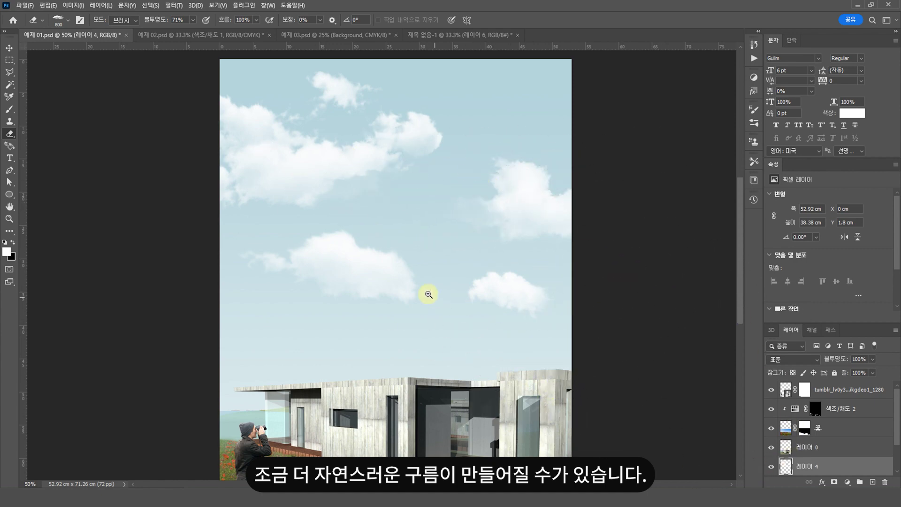
scroll(429, 298, down, 2)
key(b)
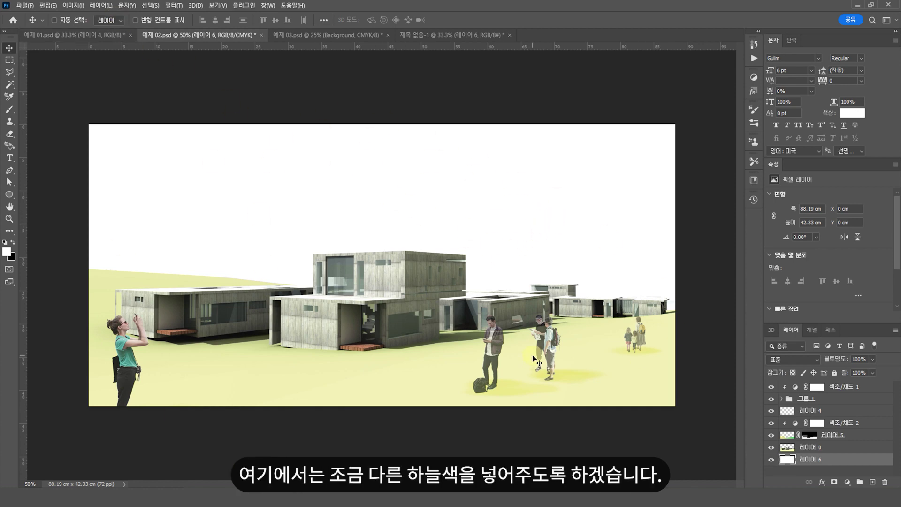
Add a new layer above the white layer and choose the 파랑_02 gradient from the blue presets for the Gradient tool.
key(ctrl+shift+alt+n)
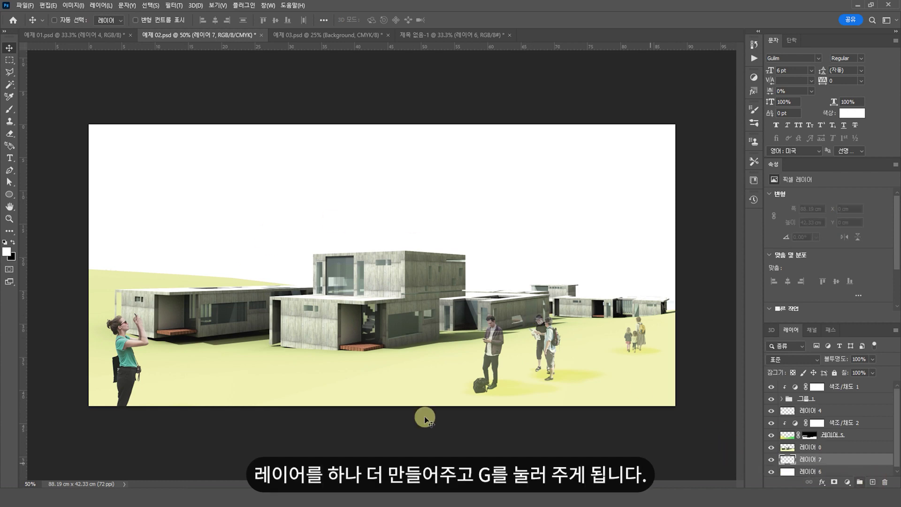
key(g)
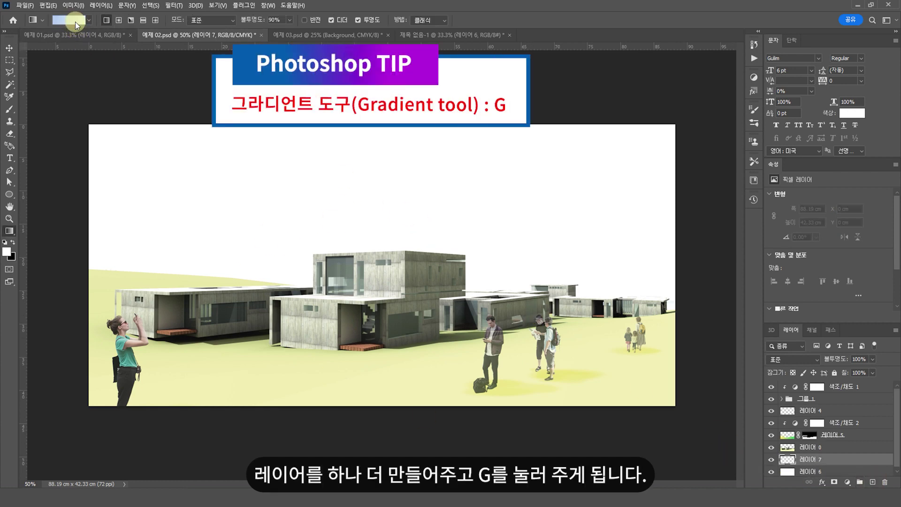
double_click(77, 25)
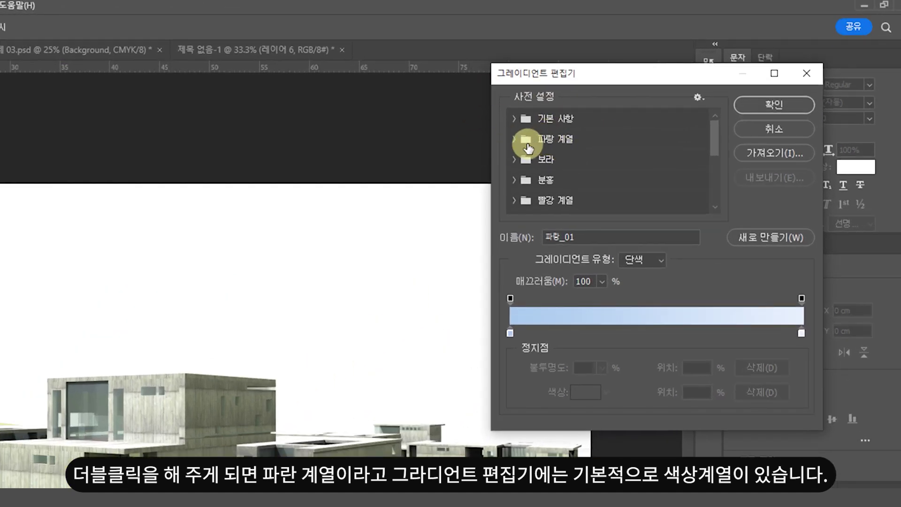
click(518, 144)
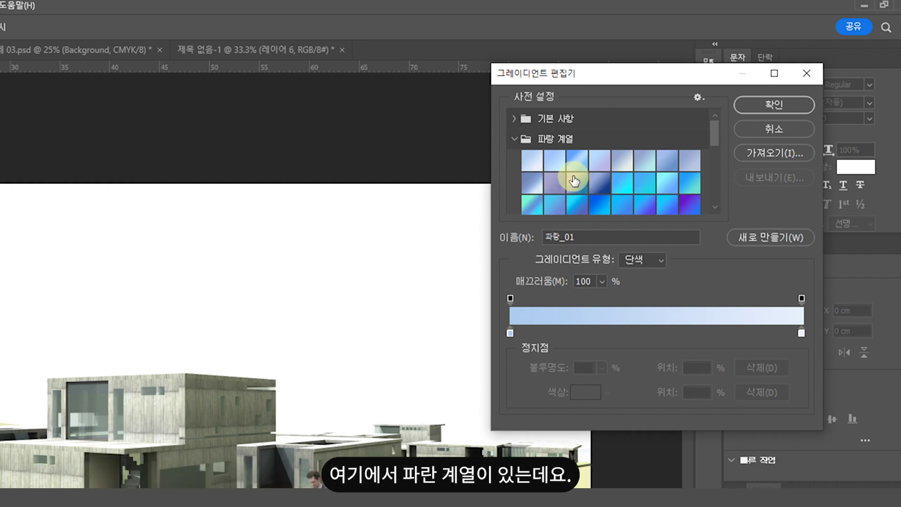
click(558, 162)
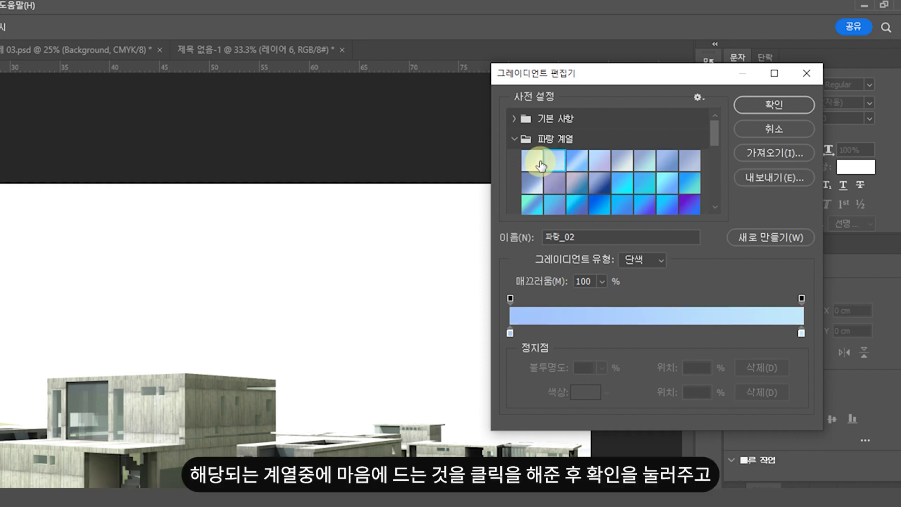
click(536, 162)
click(550, 160)
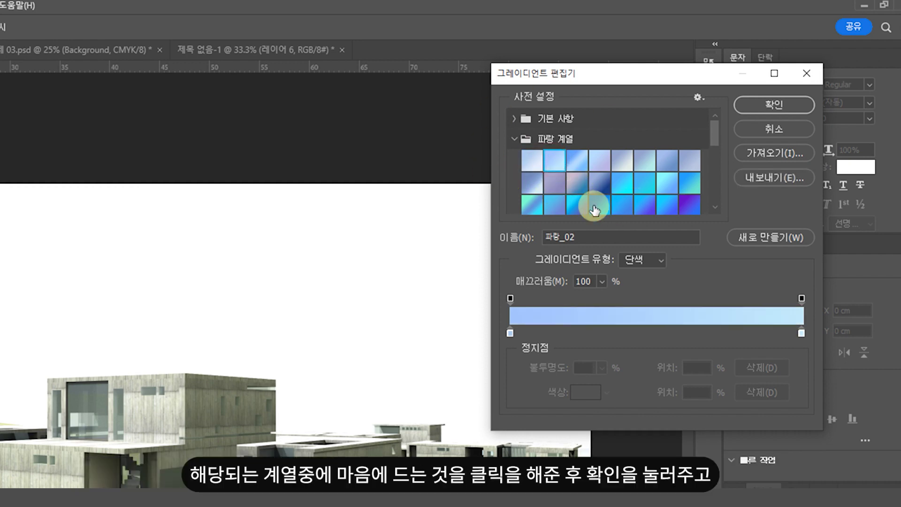
click(770, 107)
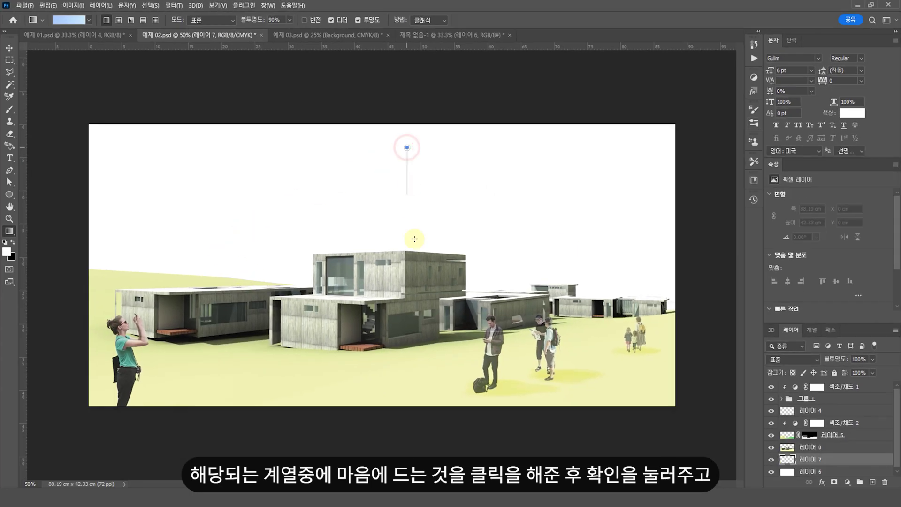
Fill the new layer with a vertical sky gradient running from the top down behind the buildings, and reduce the layer's opacity.
drag(414, 239, 423, 344)
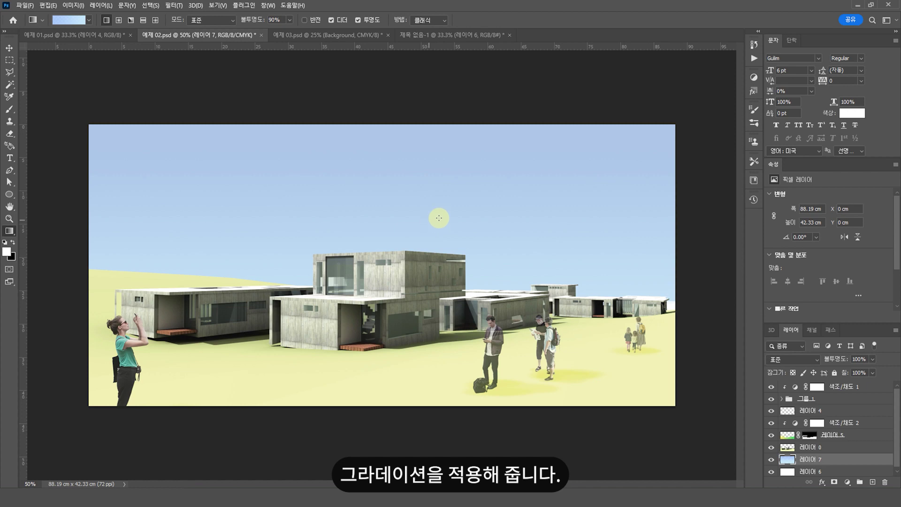
key(v)
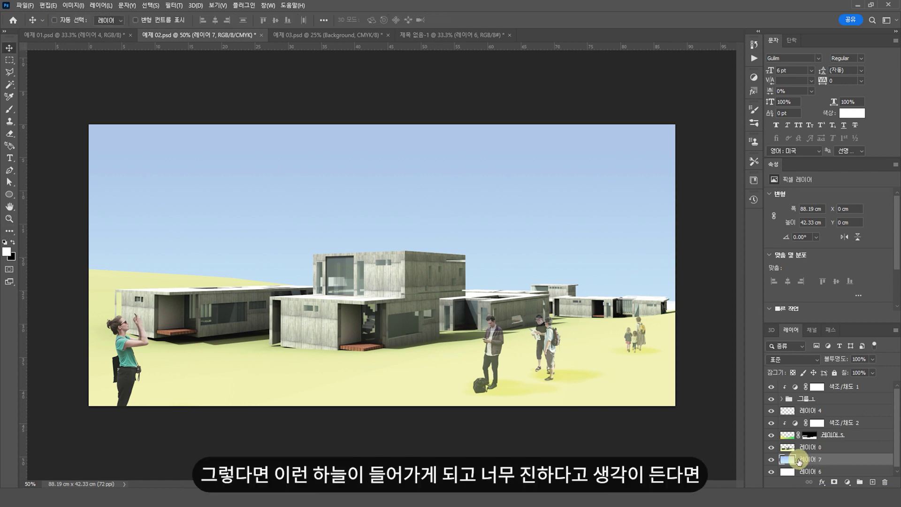
click(871, 360)
drag(874, 370, 860, 372)
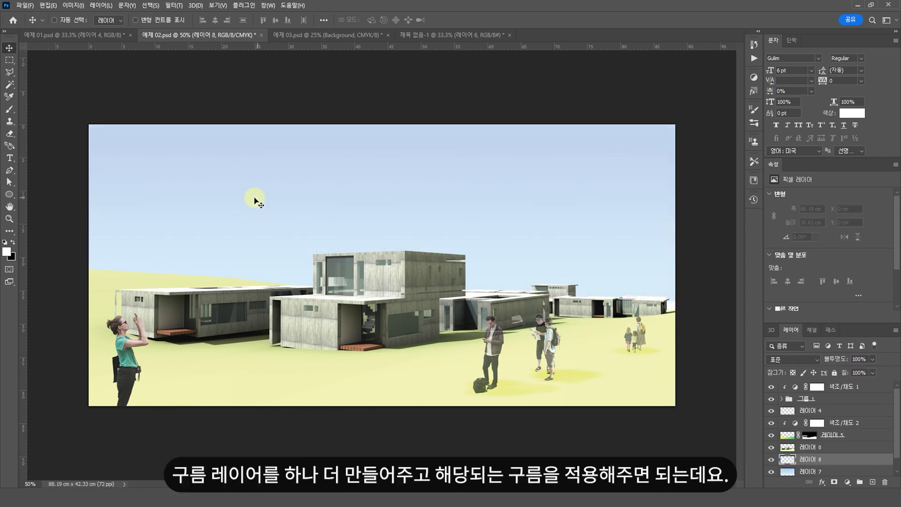
On a new layer, stamp two large white clouds of different shapes across the upper sky with the cloud brush at 1000 pixels.
key(ctrl+minus)
key(bracketright)
key(bracketright)
key(bracketright)
key(bracketright)
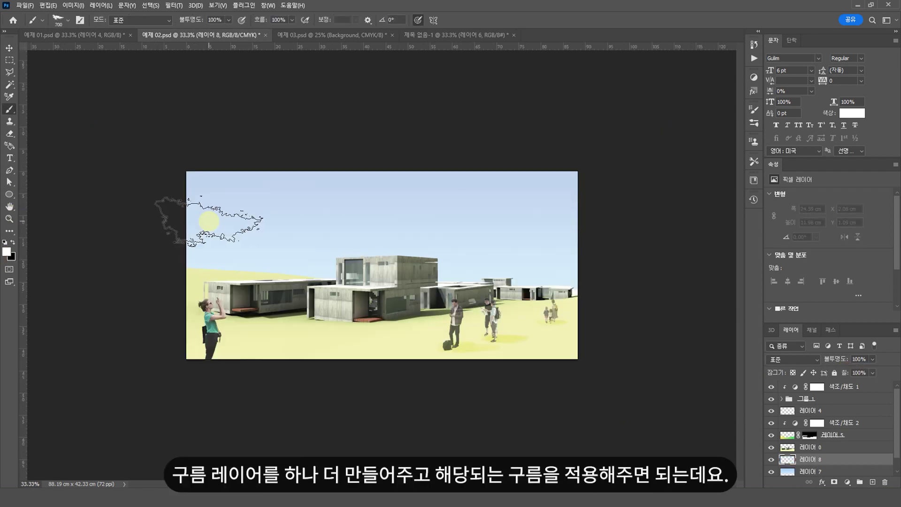
key(bracketright)
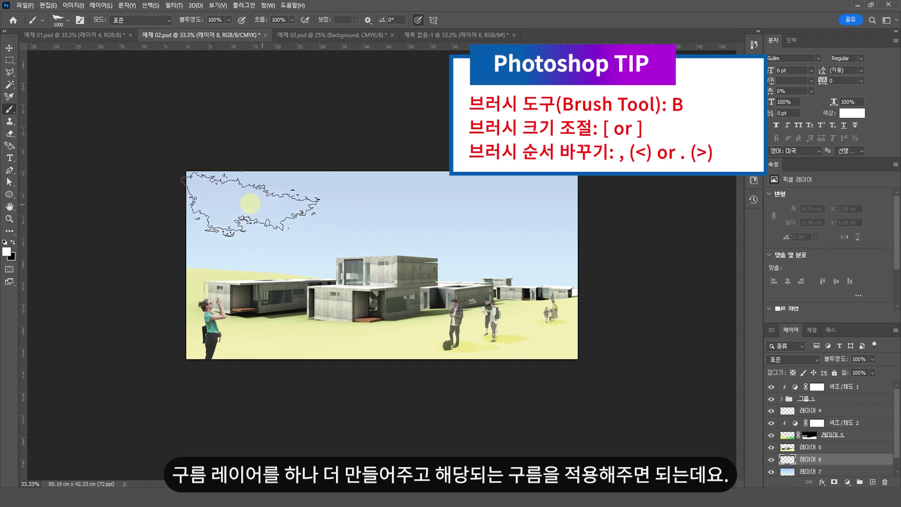
click(235, 209)
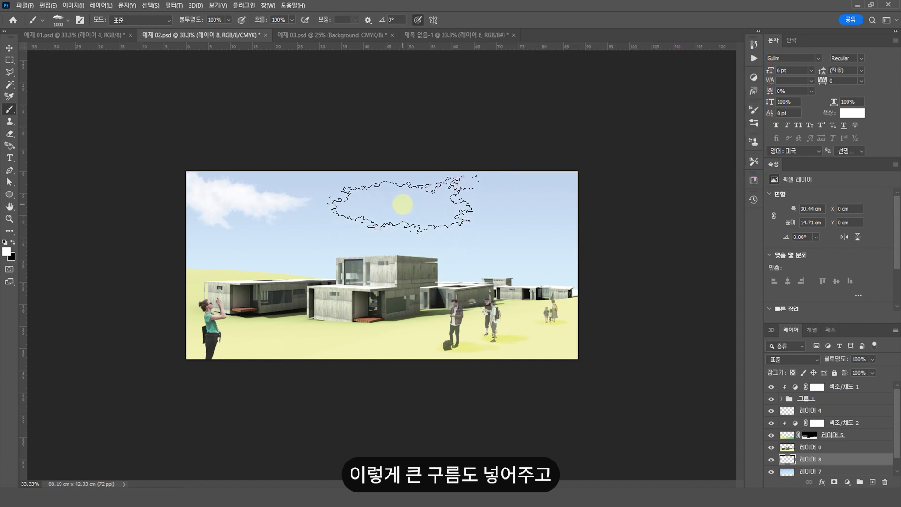
click(398, 202)
Reduce the cloud brush and stamp one small cloud, plus two 600-pixel clouds, one of them running off the image's right edge.
key(bracketleft)
key(bracketleft)
key(bracketleft)
key(bracketleft)
key(bracketleft)
key(bracketleft)
key(bracketleft)
click(499, 209)
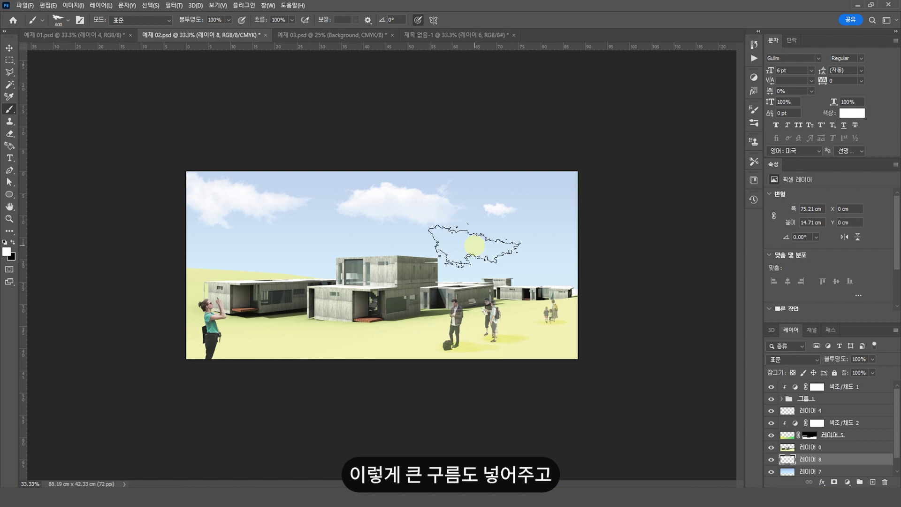
click(478, 244)
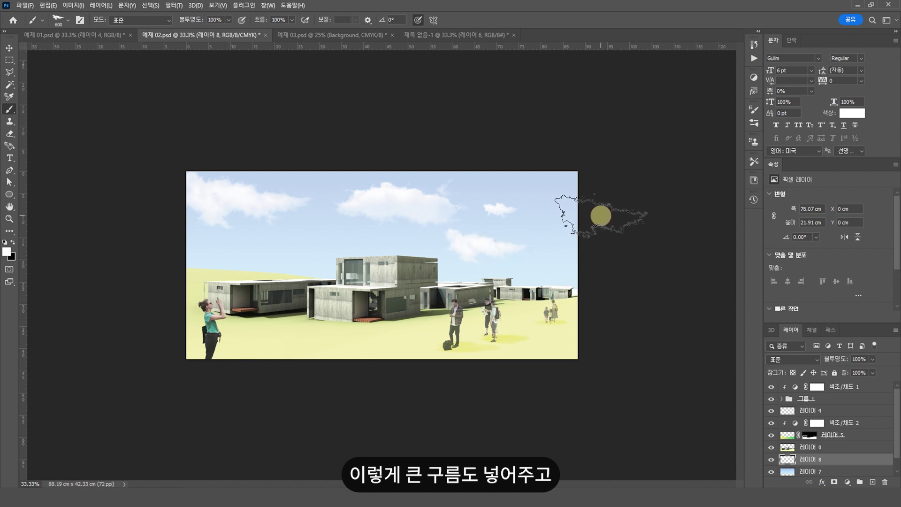
click(598, 223)
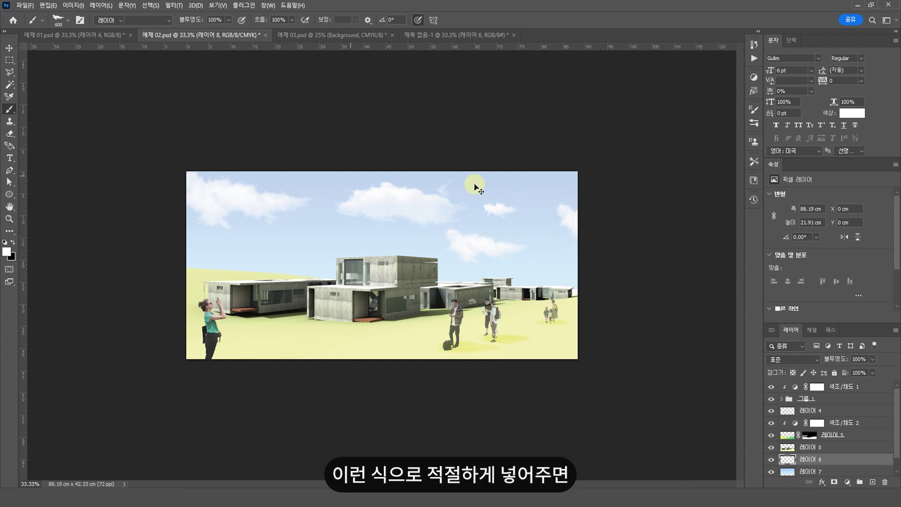
key(v)
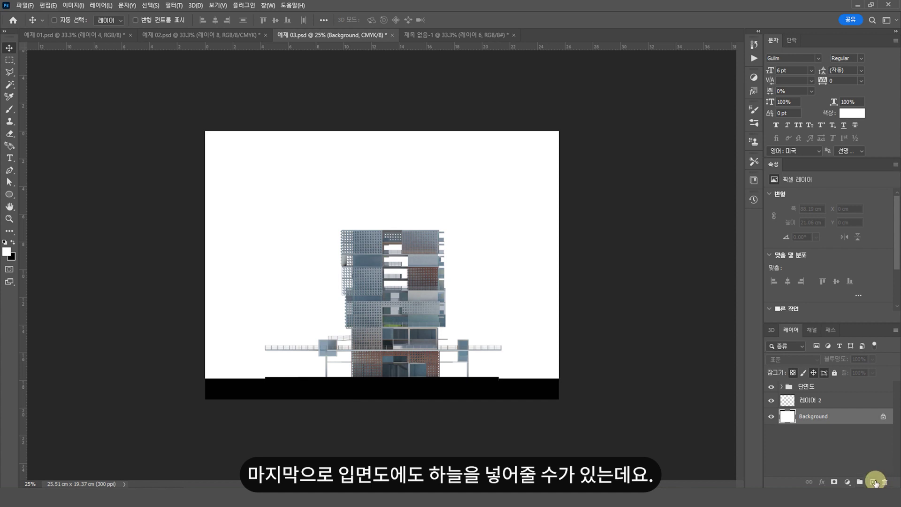
In 예제 03.psd, add a layer above Background and choose the 파랑_04 gradient, blue to light violet.
click(872, 482)
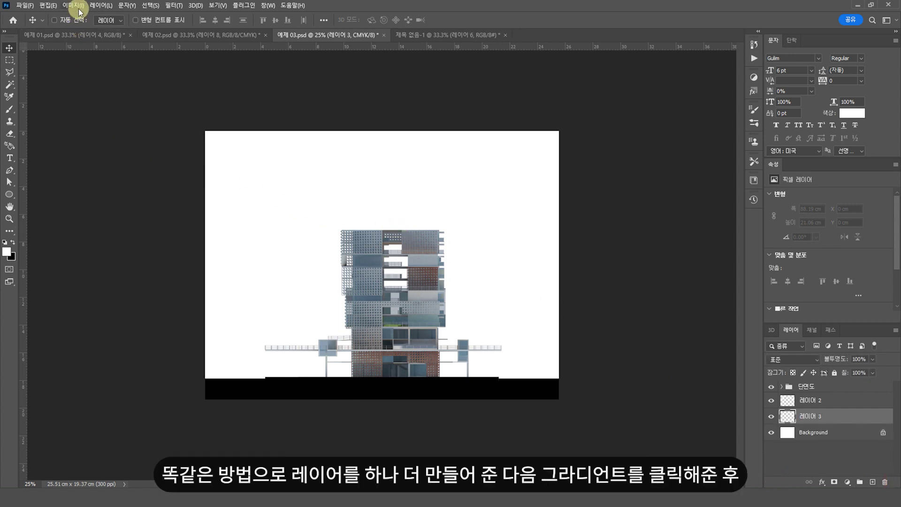
key(g)
click(69, 21)
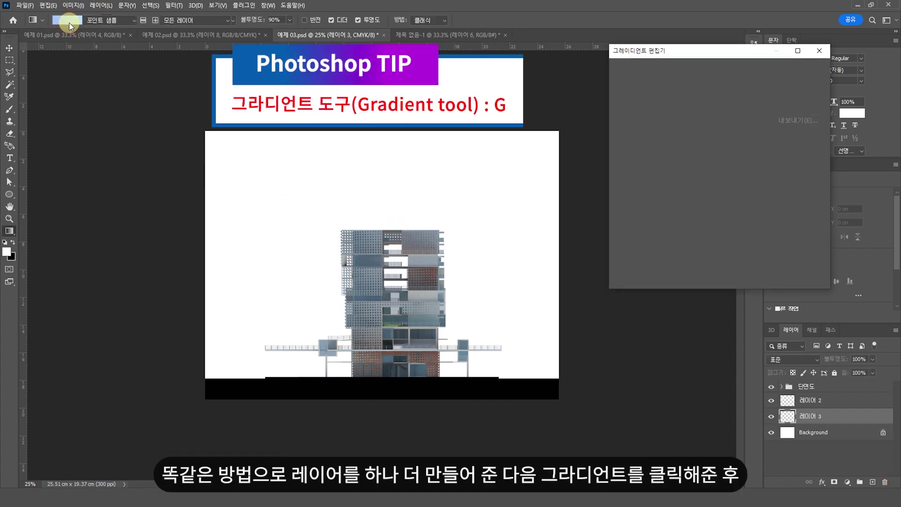
click(714, 127)
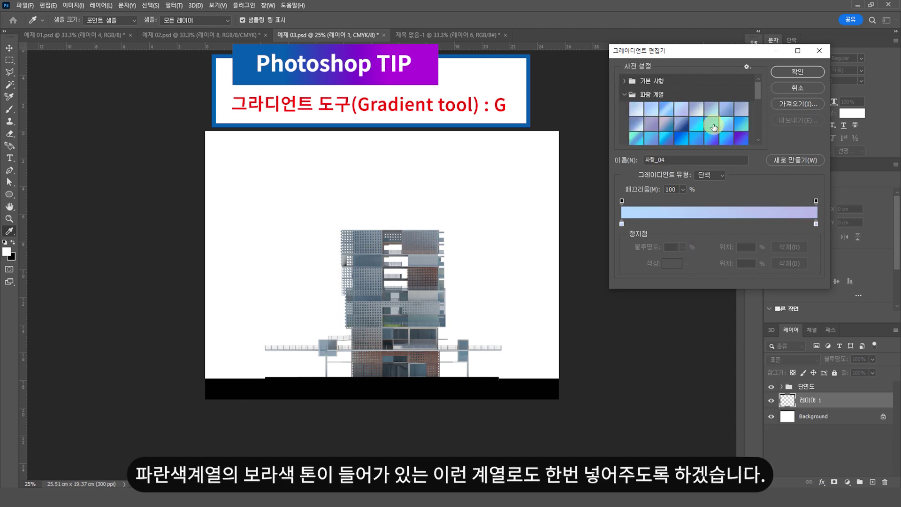
click(804, 75)
Fill the layer with a vertical gradient behind the tower and set the layer's opacity to 67%.
drag(406, 261, 423, 363)
key(v)
mouse_move(872, 359)
mouse_down()
mouse_move(849, 371)
mouse_move(860, 366)
mouse_up()
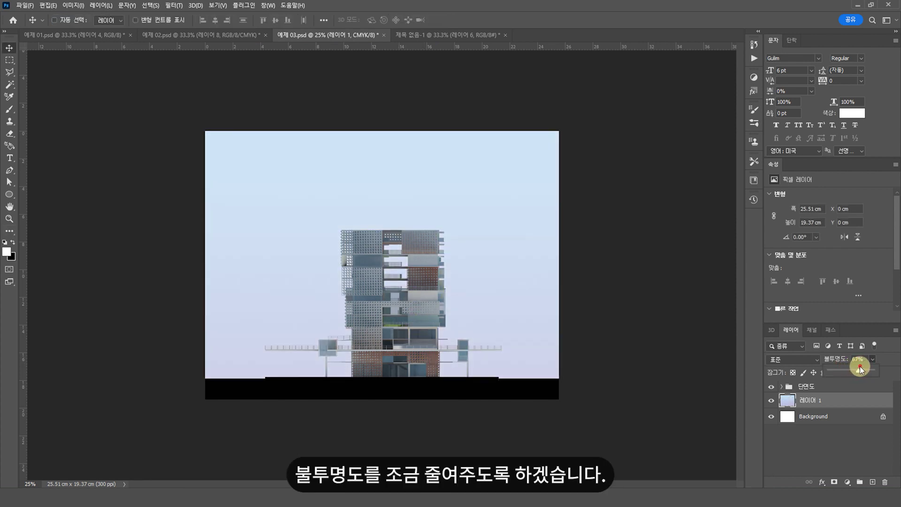
click(610, 264)
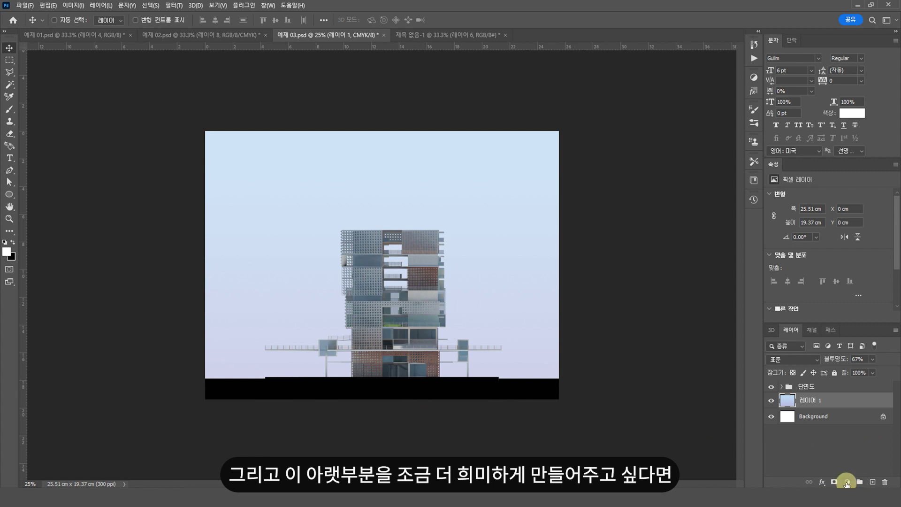
Add a layer mask to the sky layer and fade its lower part with a white-to-black gradient drawn from top to bottom.
click(833, 482)
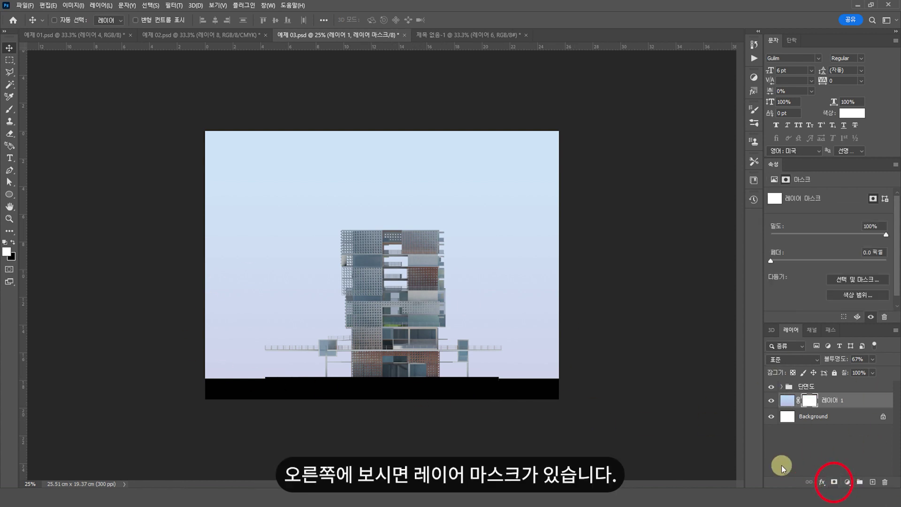
key(g)
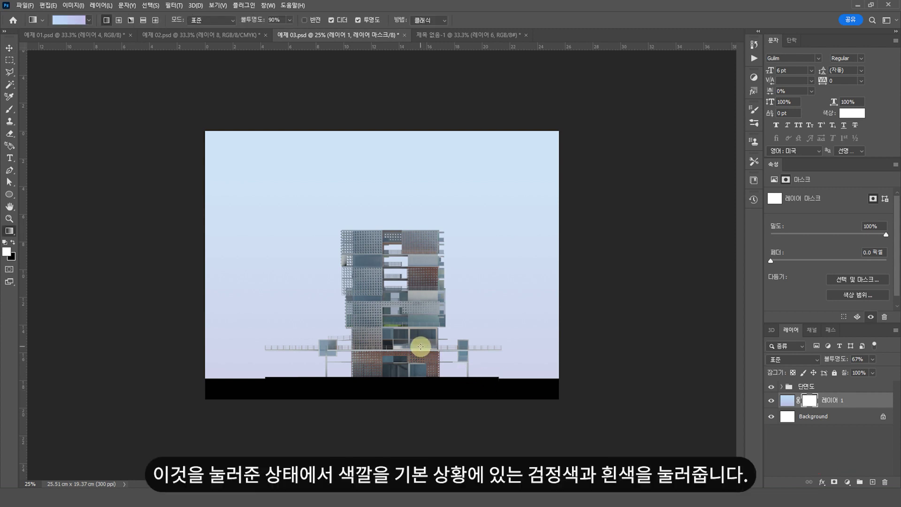
click(70, 19)
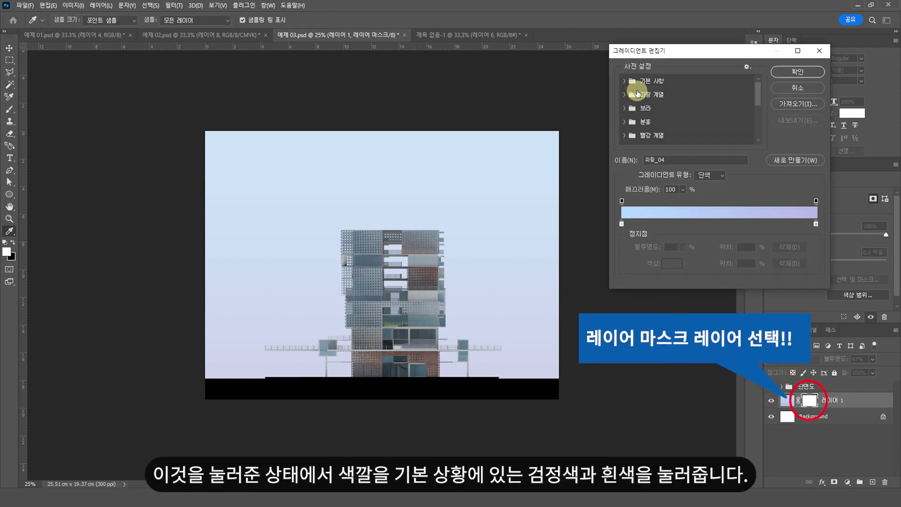
click(625, 82)
click(633, 96)
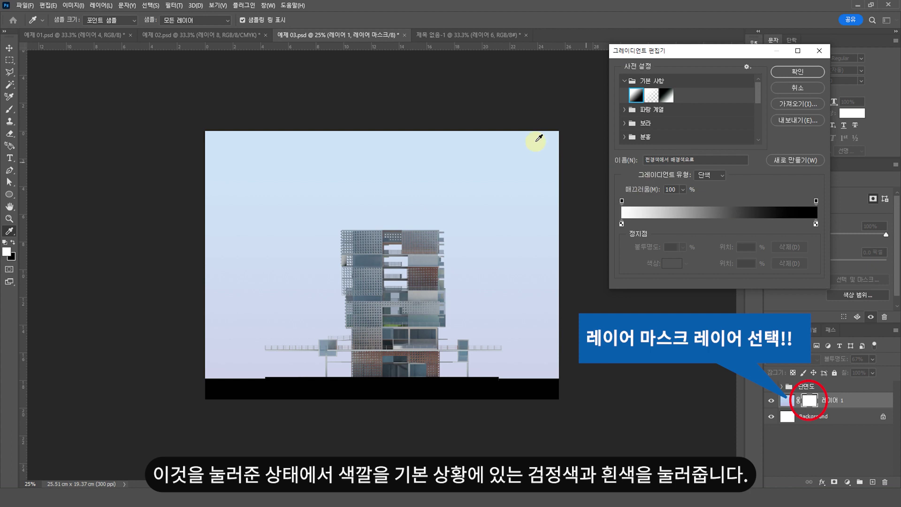
click(798, 71)
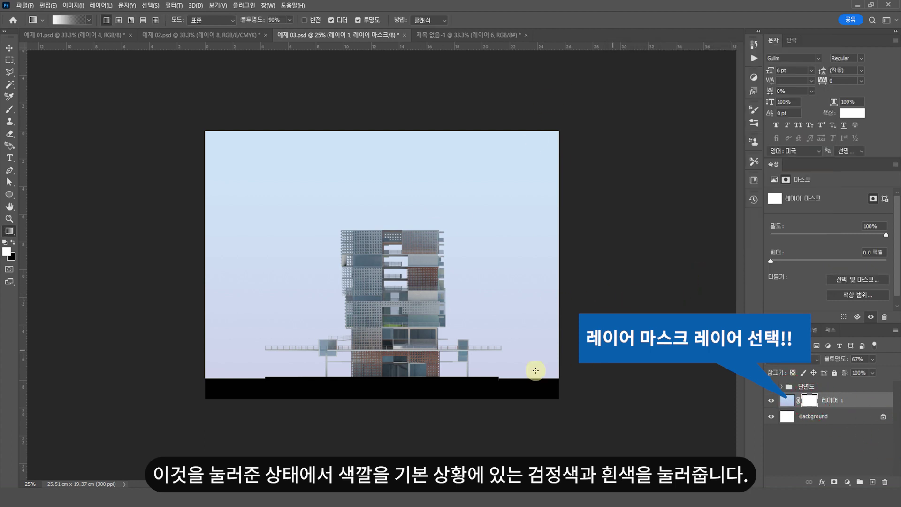
drag(395, 149, 415, 368)
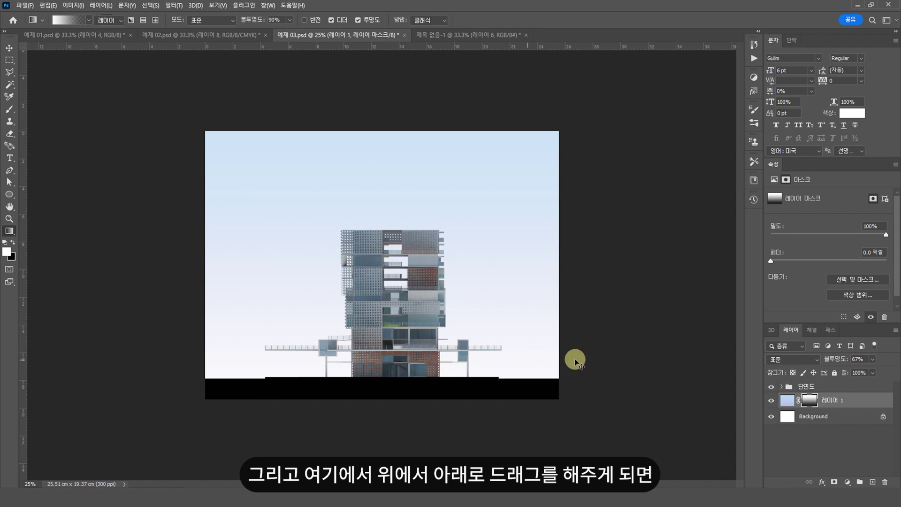
key(v)
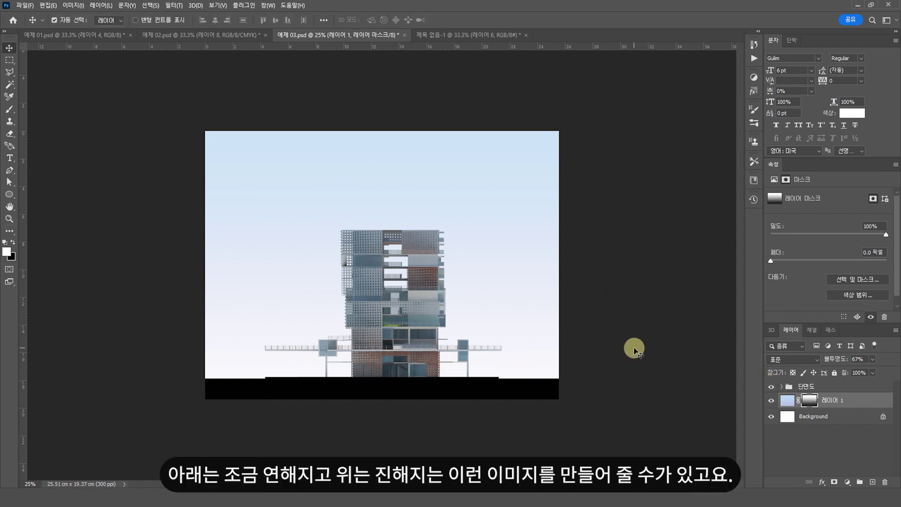
On a new layer, stamp two large white clouds on either side of the upper sky with the cloud brush enlarged to 1400 pixels.
key(ctrl+shift+alt+n)
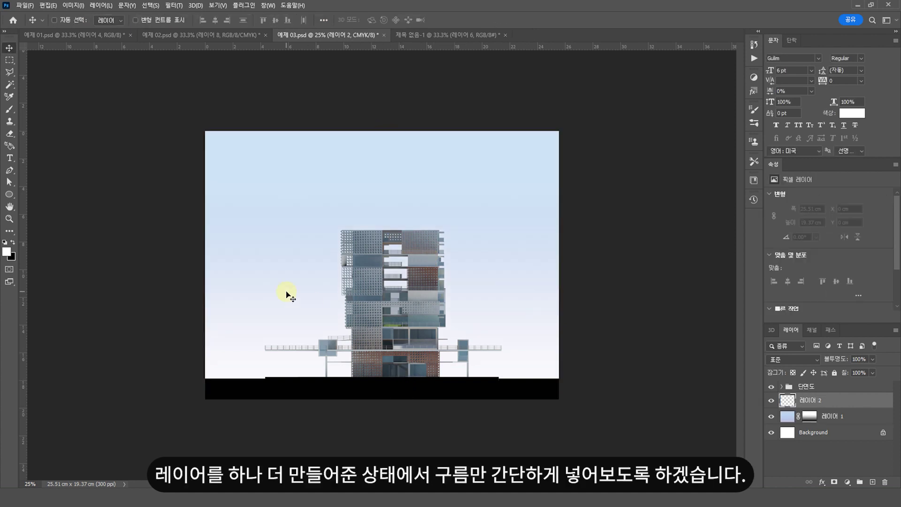
key(b)
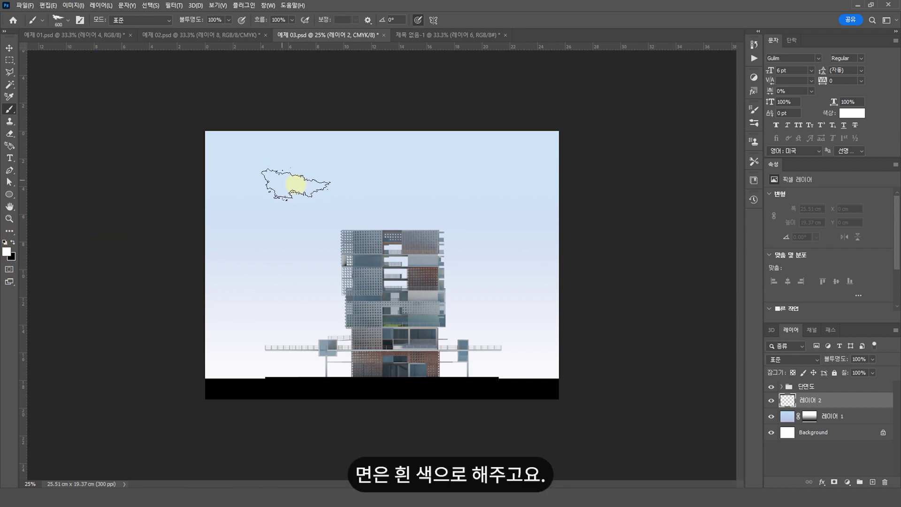
key(bracketright)
key(bracketright)
key(bracketright)
key(bracketright)
key(bracketright)
key(bracketright)
click(288, 183)
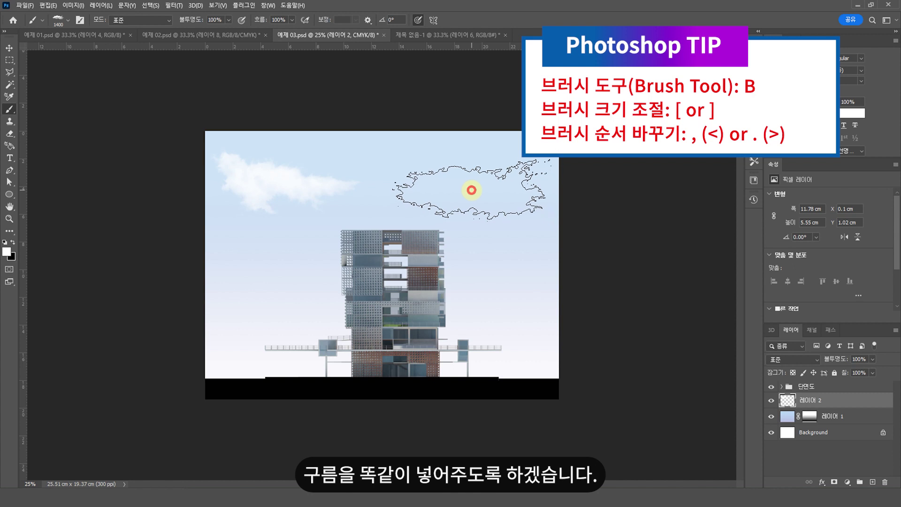
click(469, 191)
Stamp two more clouds with other brush tips lower in the sky, one at each side edge of the image.
key(period)
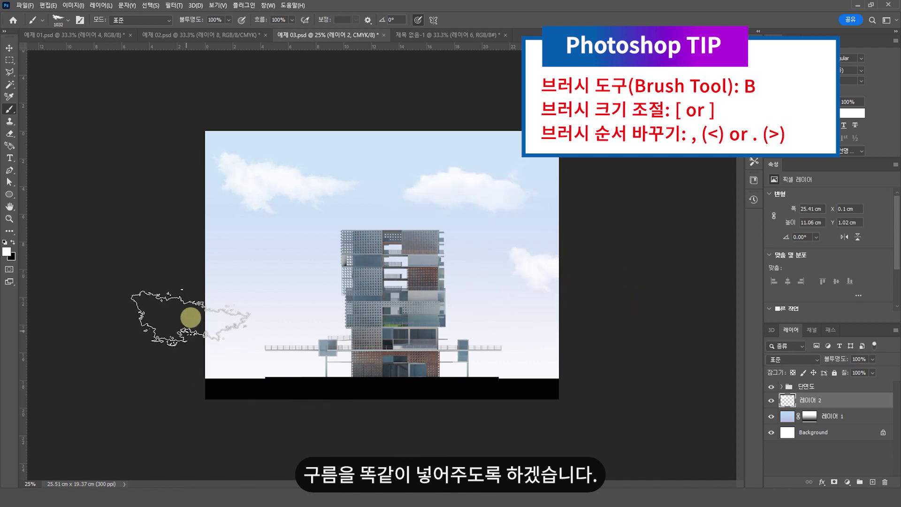
click(228, 272)
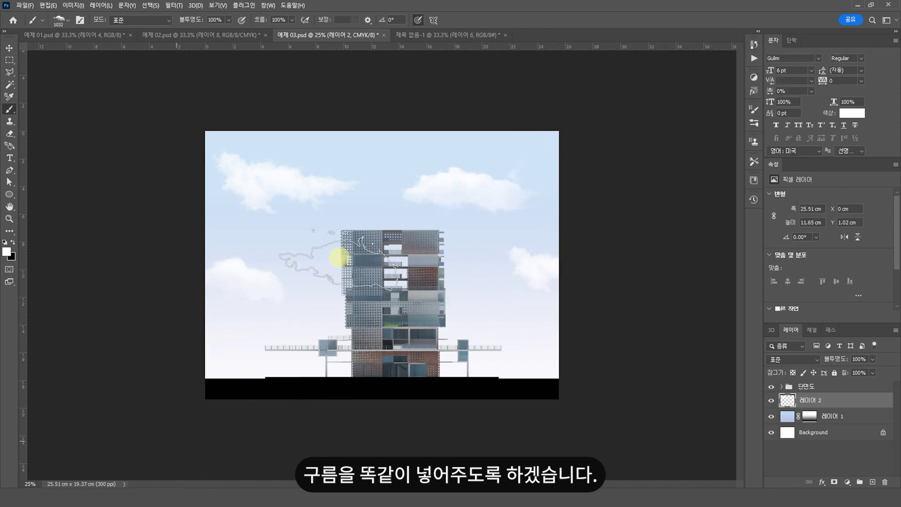
key(v)
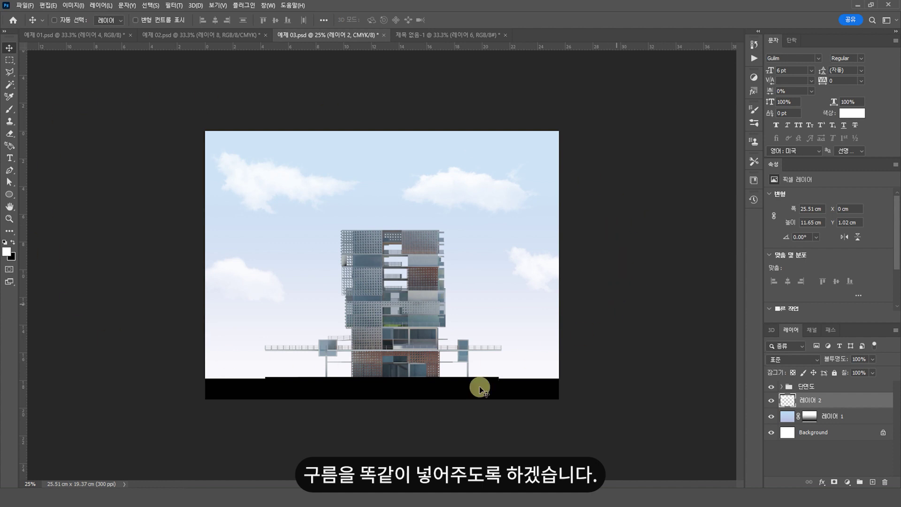